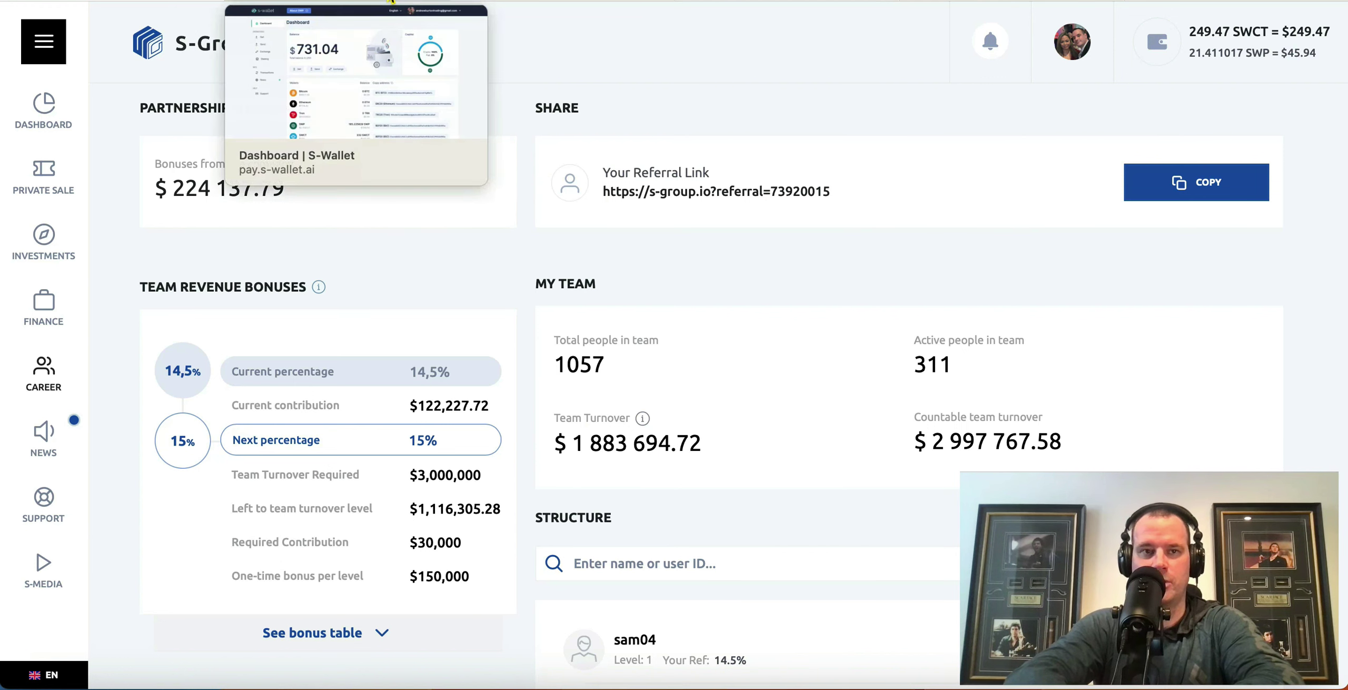
Review the S-Wallet transaction history of SWCT, ETH and SWP transfers and swaps
{"action": "left_click", "coordinate": [391, 1]}
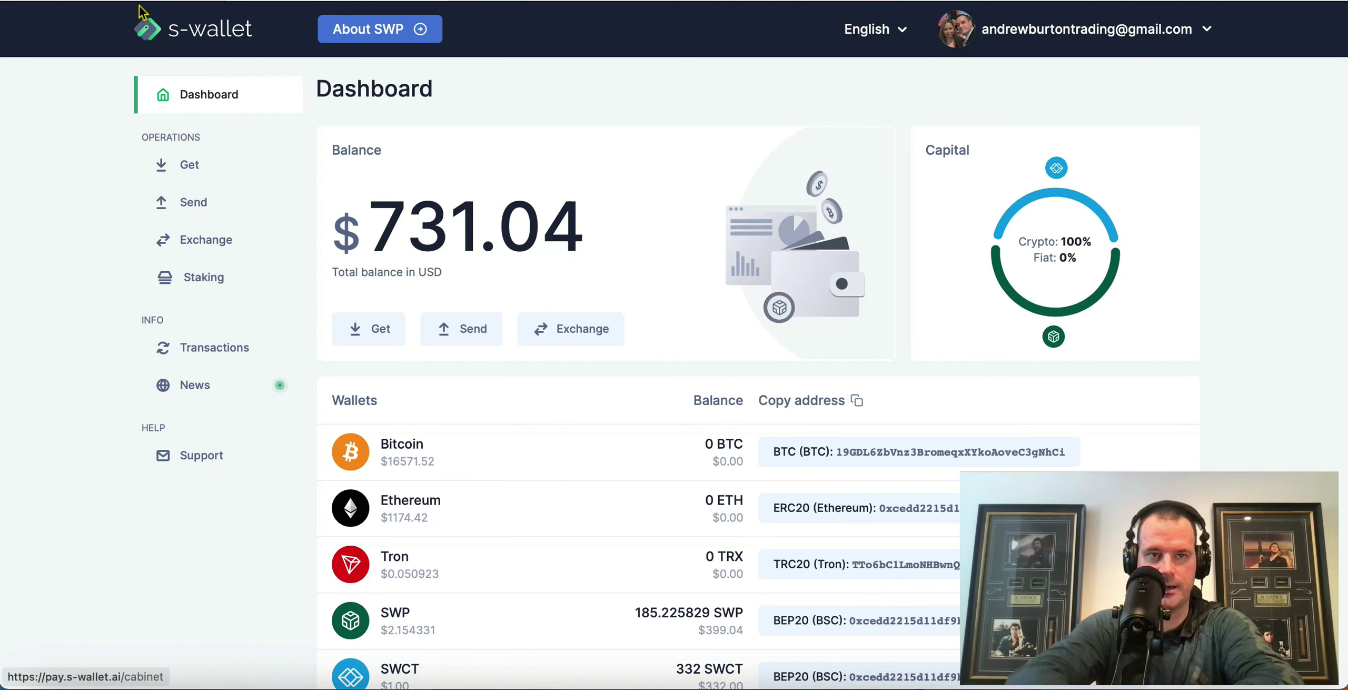
{"action": "left_click", "coordinate": [241, 347]}
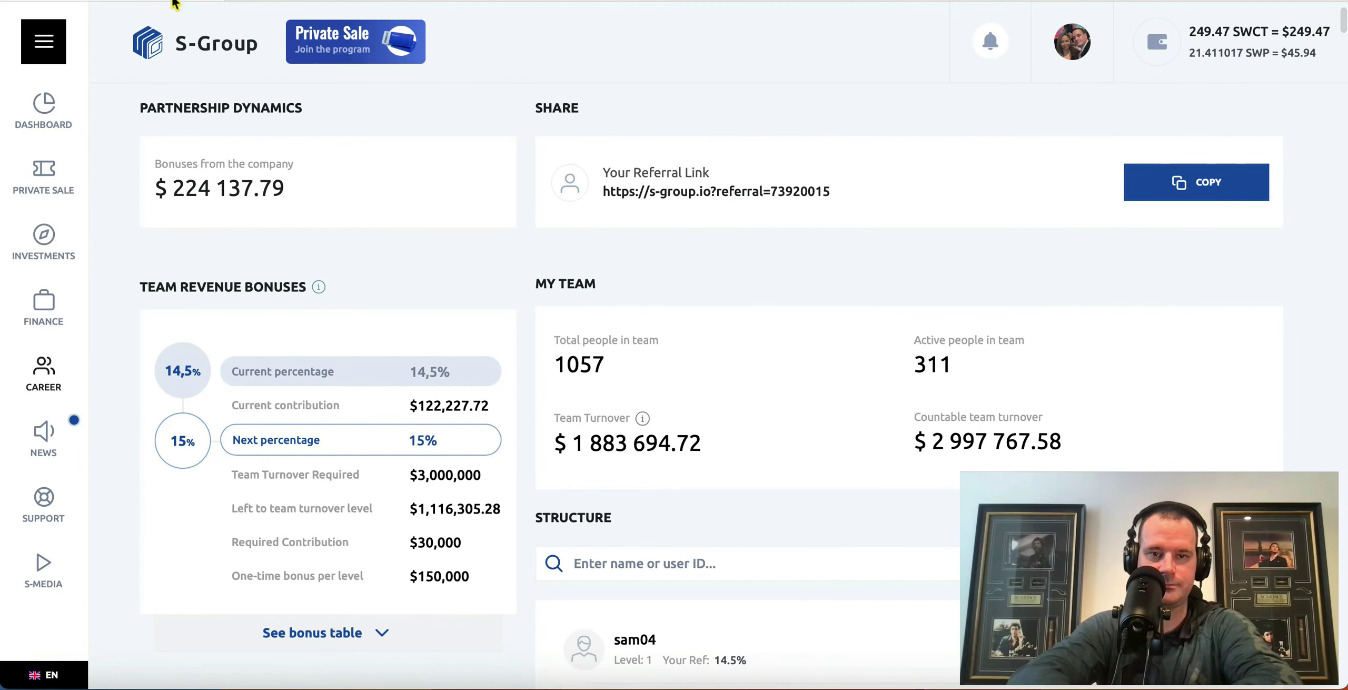
Filter the S-Group Finance page's Last Transactions list to Withdrawals only
{"action": "left_click", "coordinate": [44, 306]}
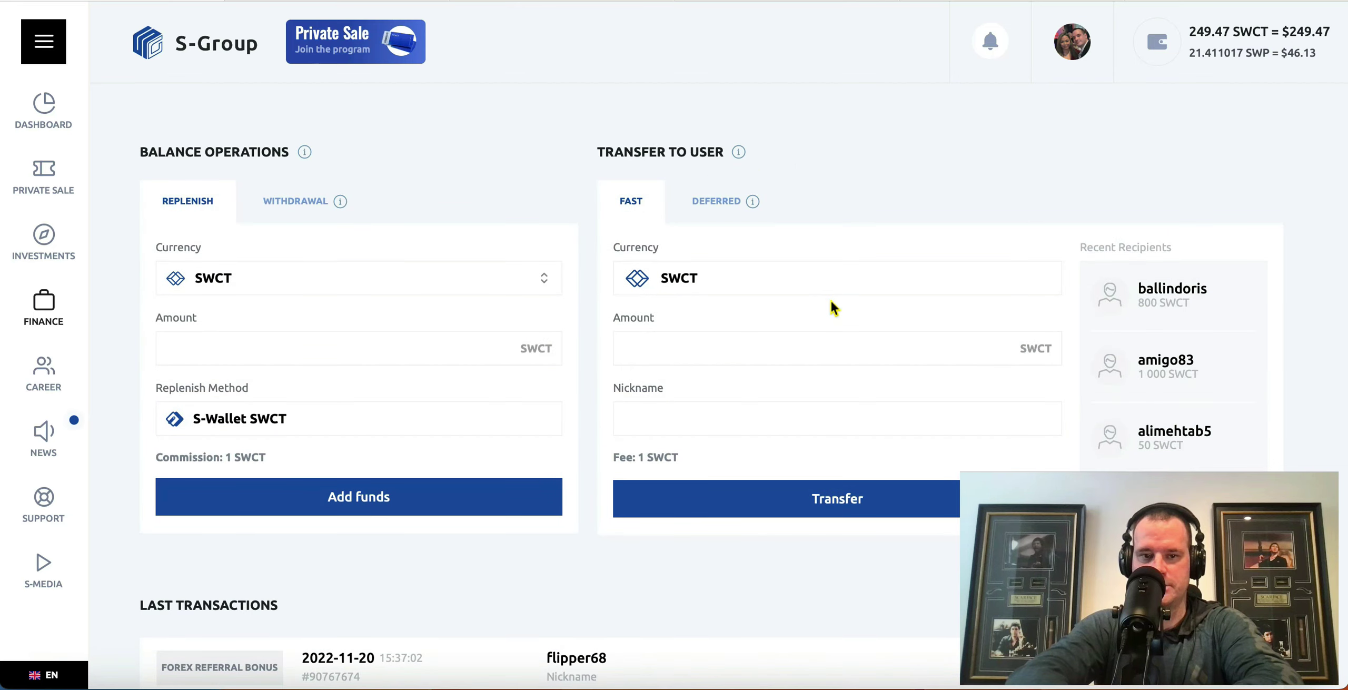
{"action": "scroll", "coordinate": [831, 302], "scroll_direction": "down", "scroll_amount": 4}
{"action": "scroll", "coordinate": [831, 369], "scroll_direction": "down", "scroll_amount": 4}
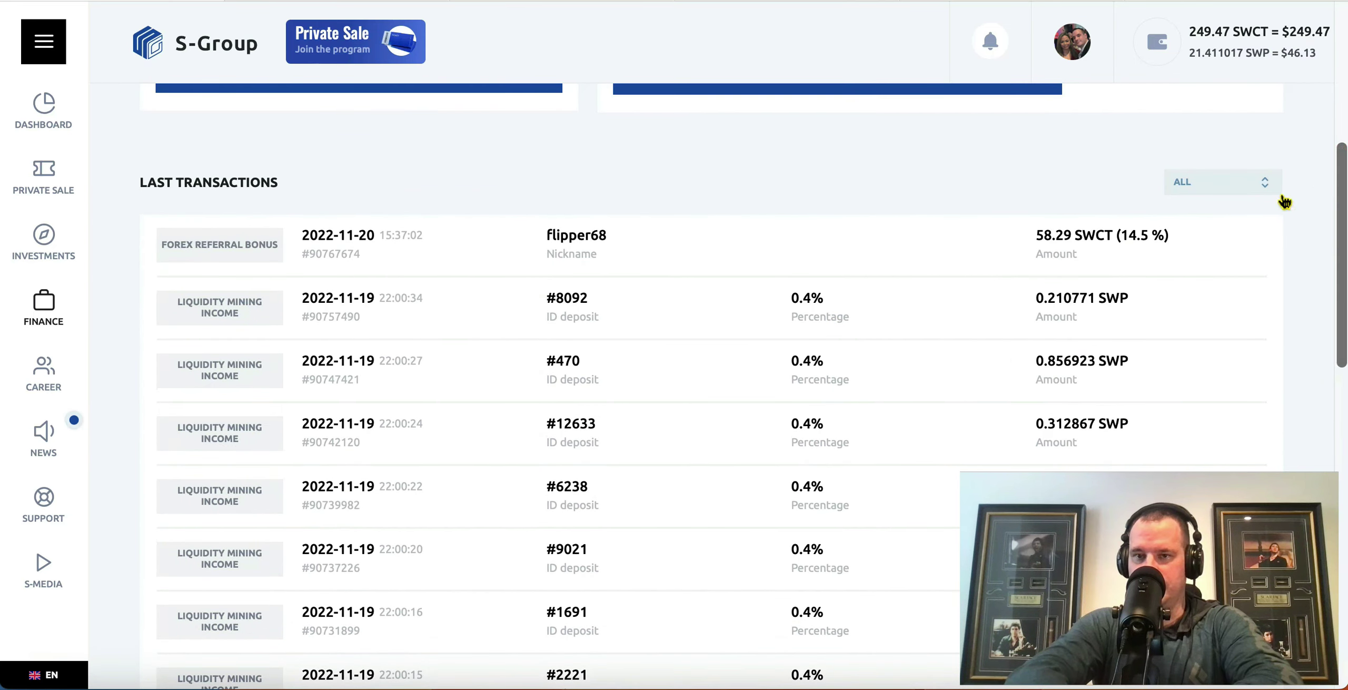
{"action": "left_click", "coordinate": [1266, 185]}
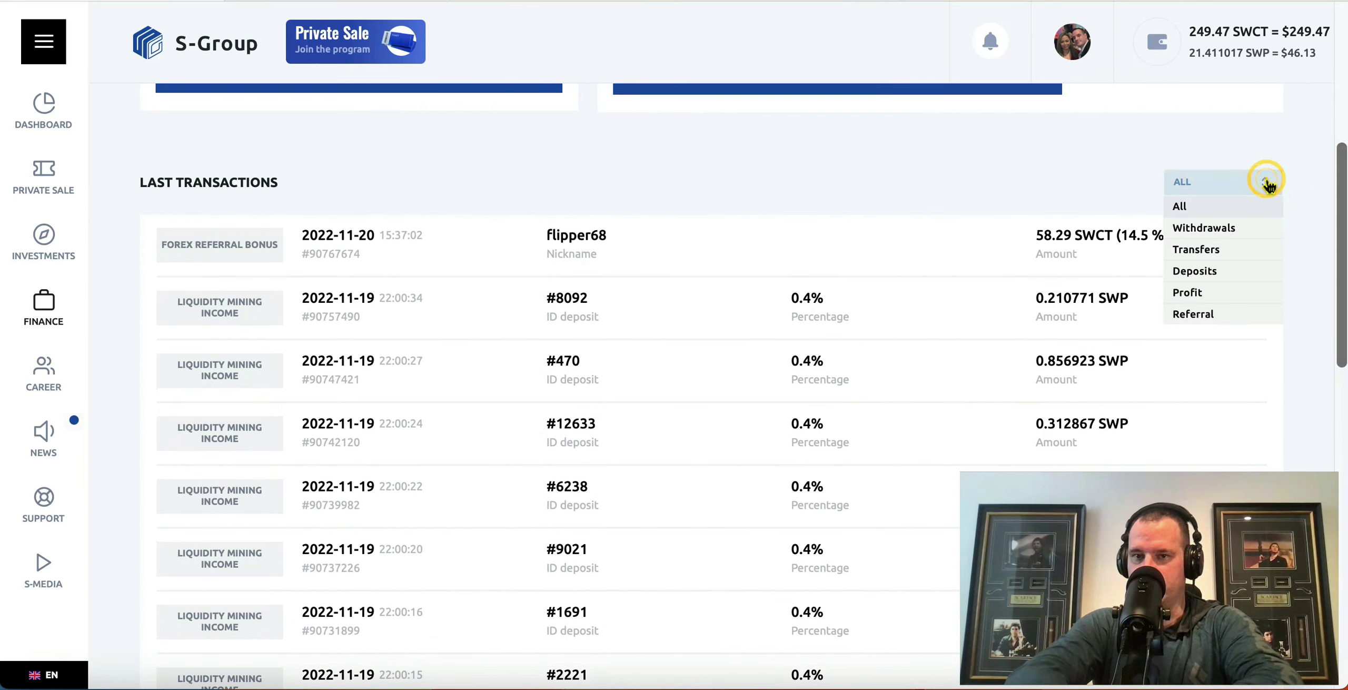
{"action": "left_click", "coordinate": [1230, 227]}
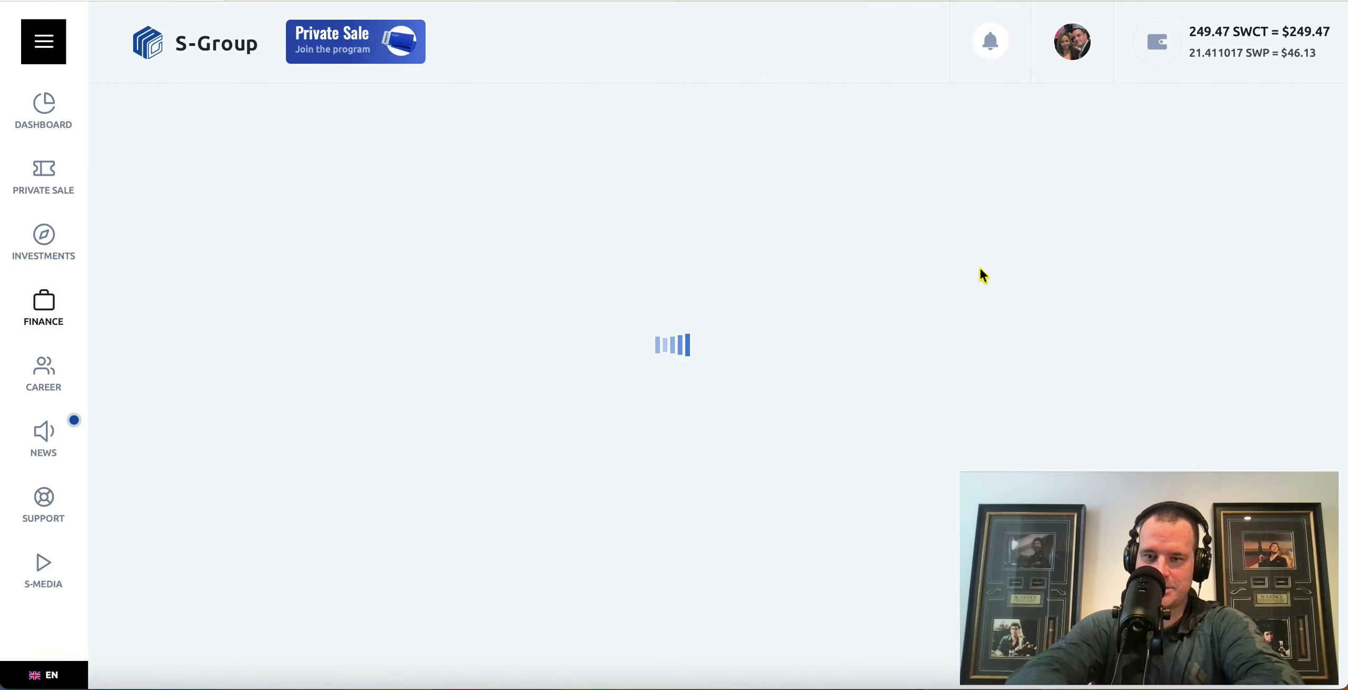
{"action": "scroll", "coordinate": [980, 269], "scroll_direction": "up", "scroll_amount": 4}
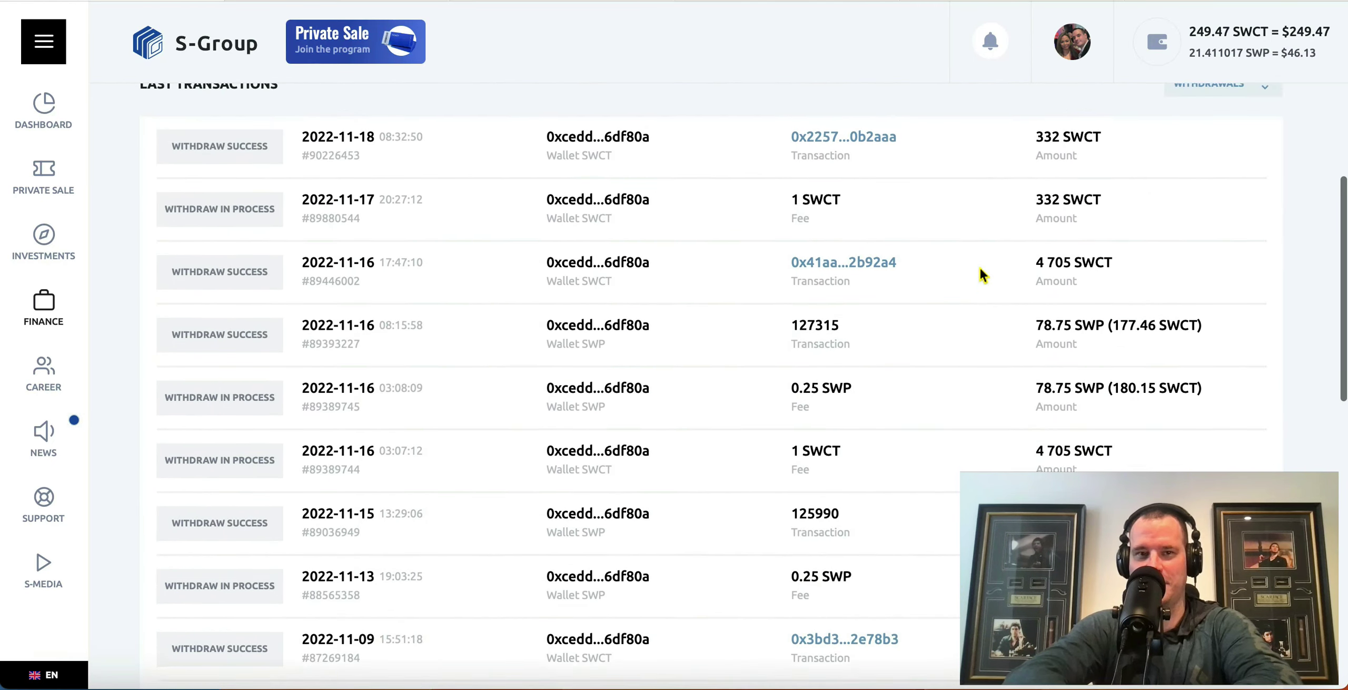
{"action": "scroll", "coordinate": [980, 274], "scroll_direction": "down", "scroll_amount": 1}
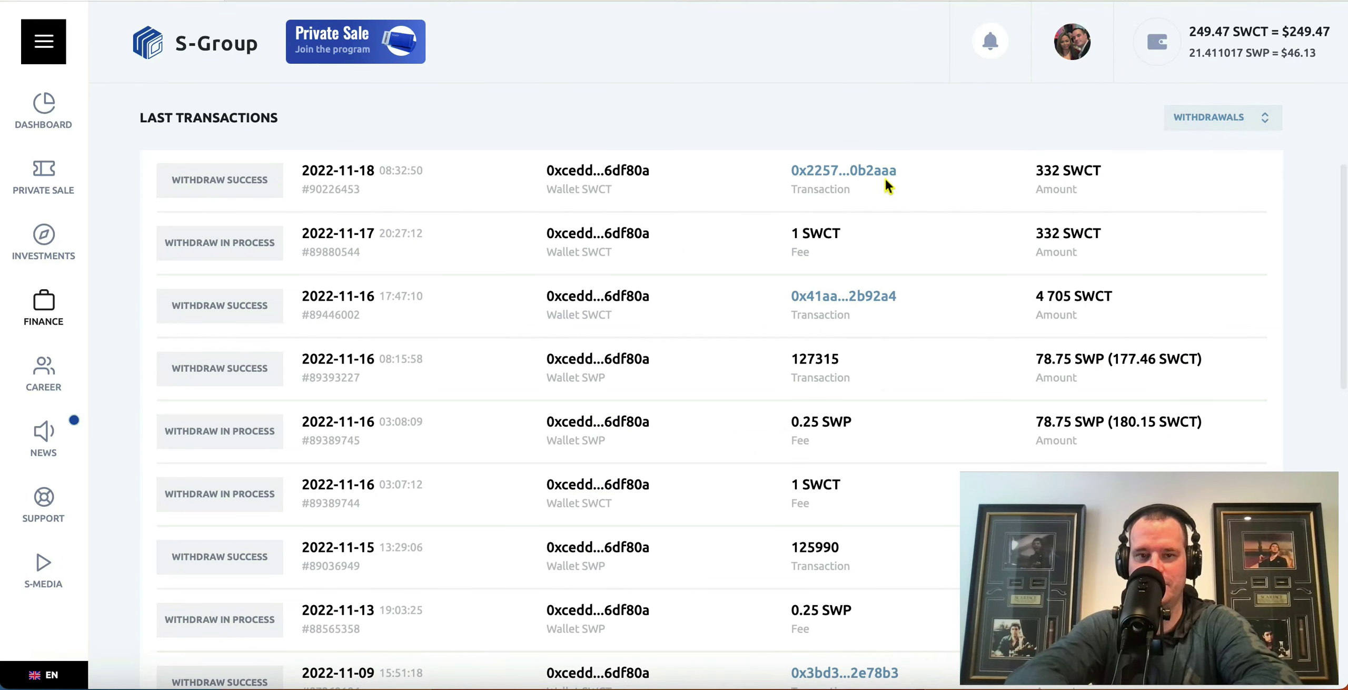
Check this week's dates in Calendar, then review S-Group withdrawals back to 8 November
{"action": "left_click", "coordinate": [427, 682]}
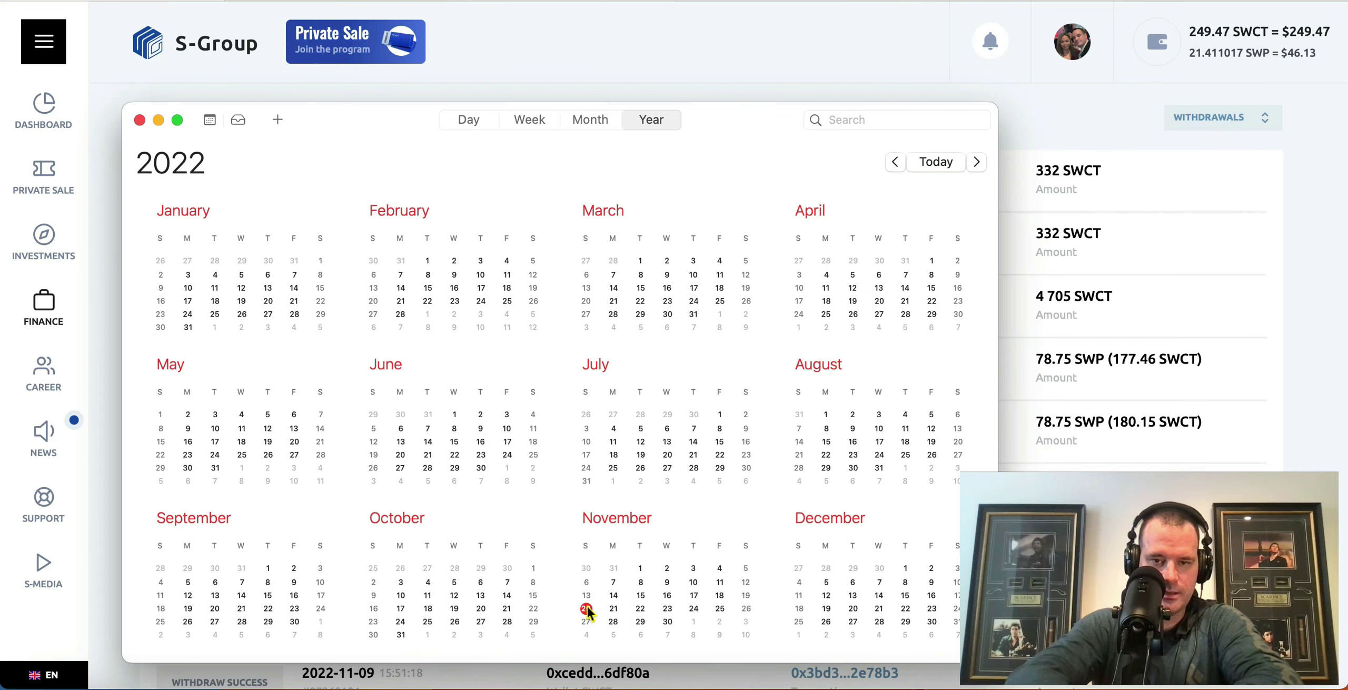
{"action": "left_click", "coordinate": [1326, 305]}
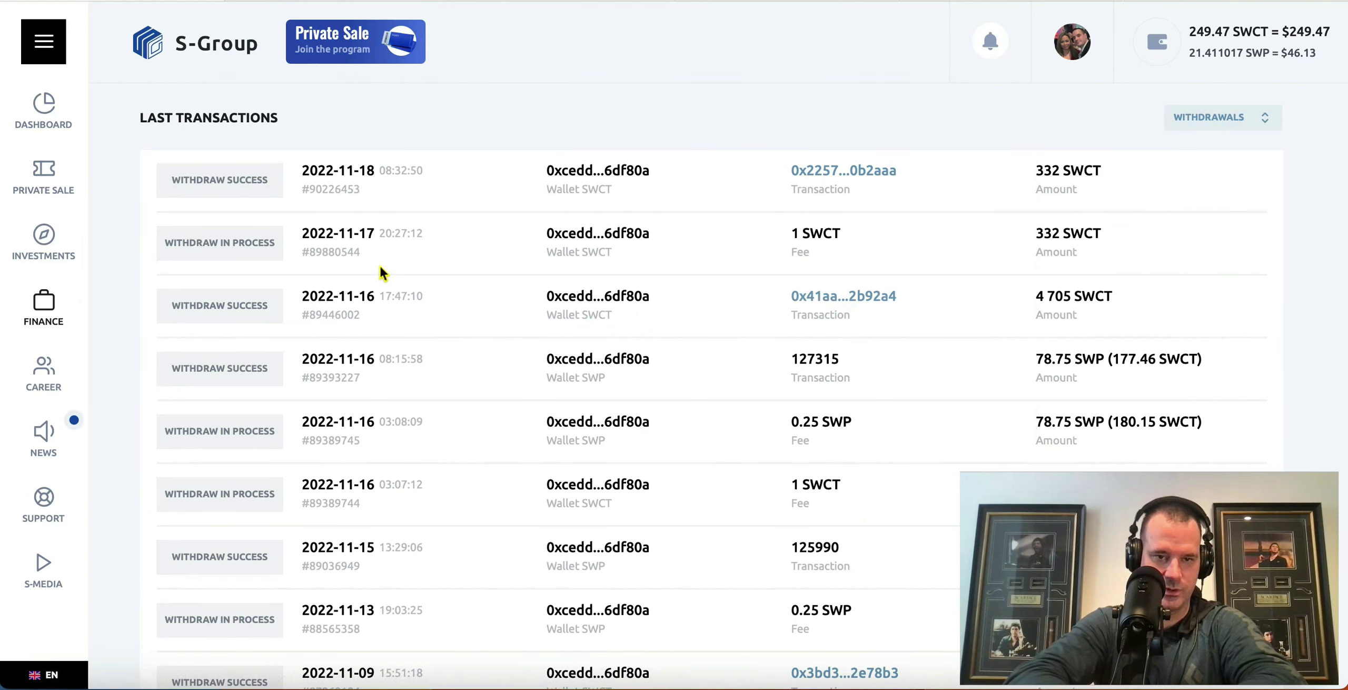
{"action": "scroll", "coordinate": [398, 412], "scroll_direction": "down", "scroll_amount": 1}
{"action": "scroll", "coordinate": [446, 543], "scroll_direction": "down", "scroll_amount": 1}
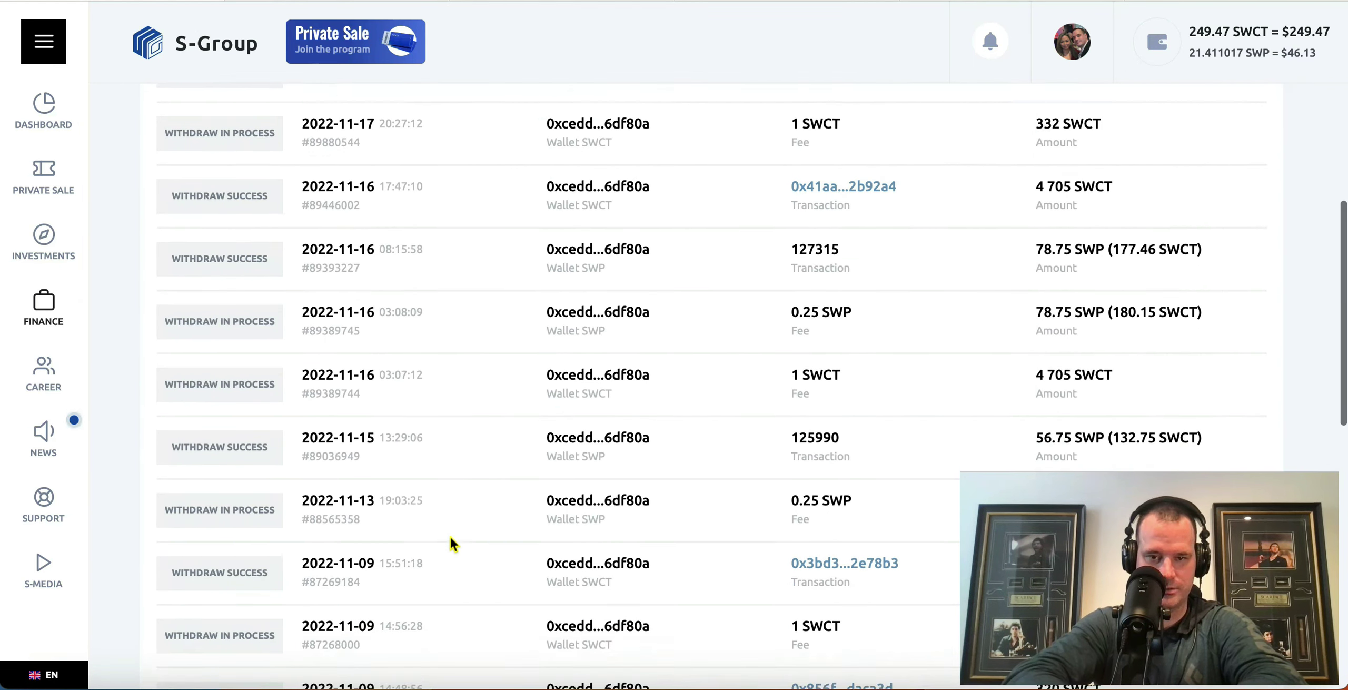
{"action": "scroll", "coordinate": [450, 536], "scroll_direction": "down", "scroll_amount": 2}
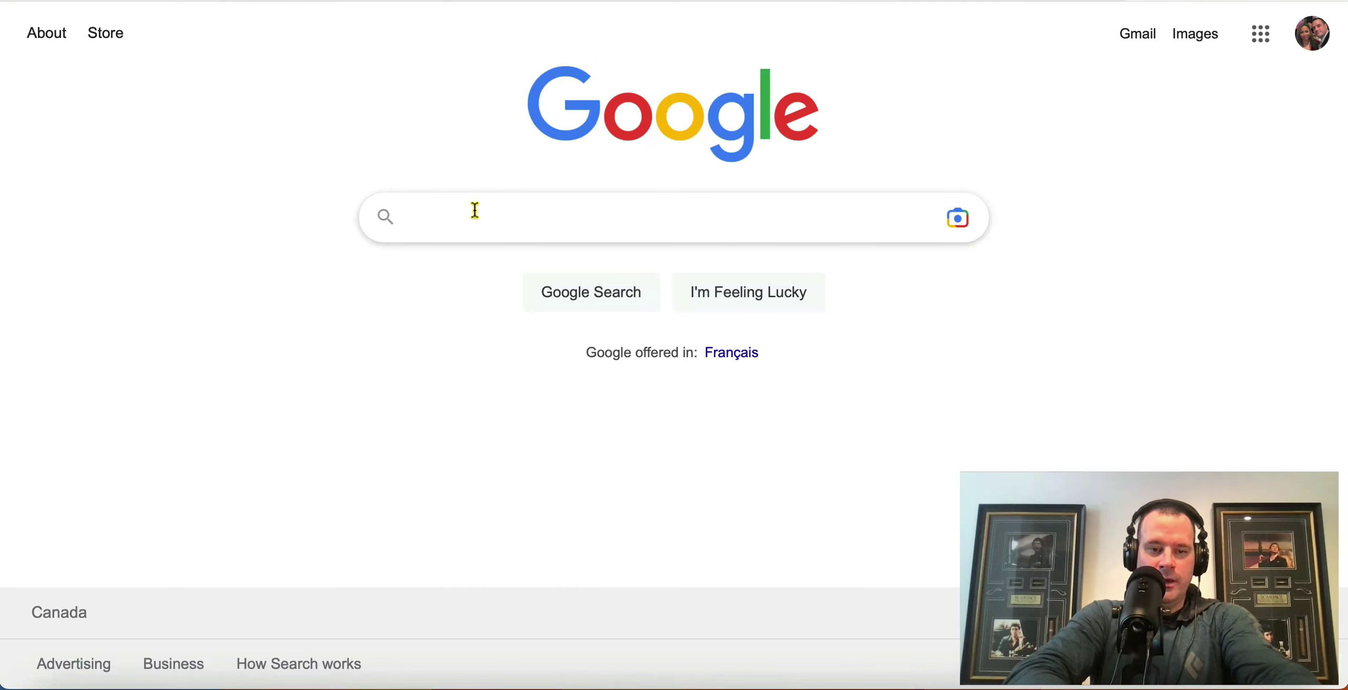
Enter the withdrawal sum 132 + 4705 + 180 + 177 in Google Search
{"action": "type", "text": "132 "}
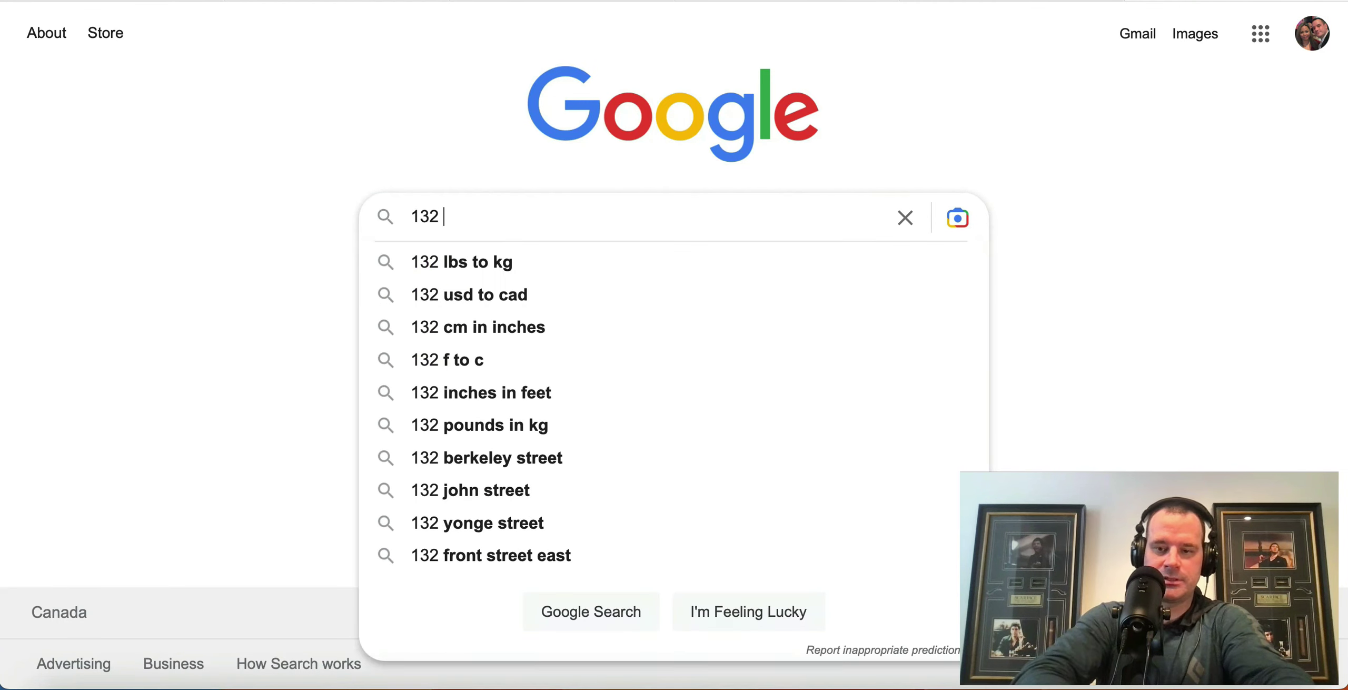
{"action": "type", "text": "+ 4"}
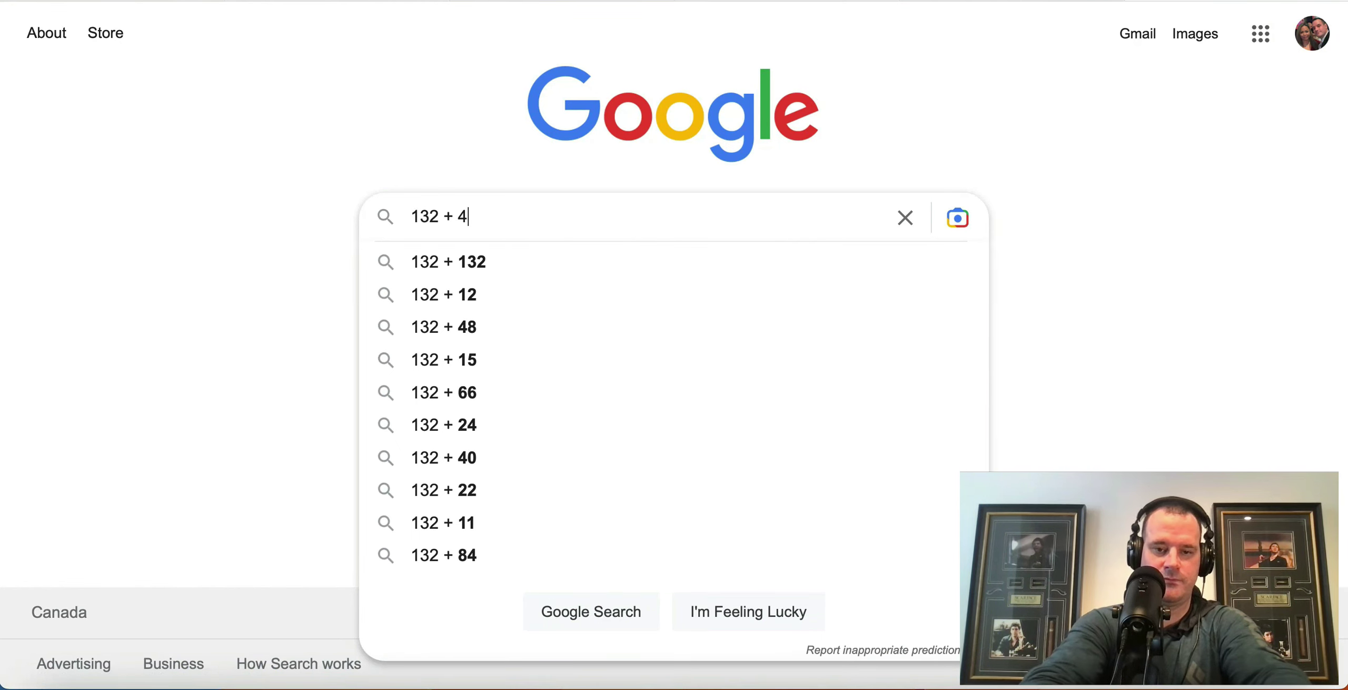
{"action": "type", "text": "6"}
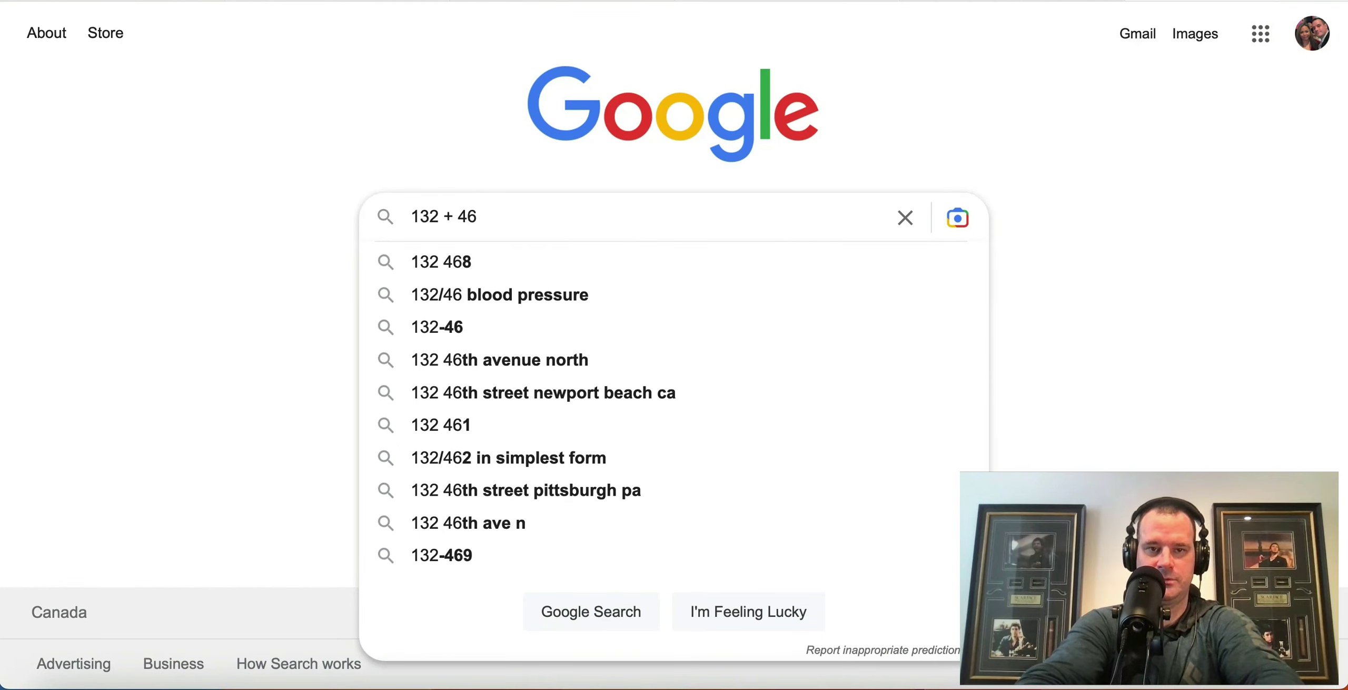
{"action": "type", "text": "705 + 1"}
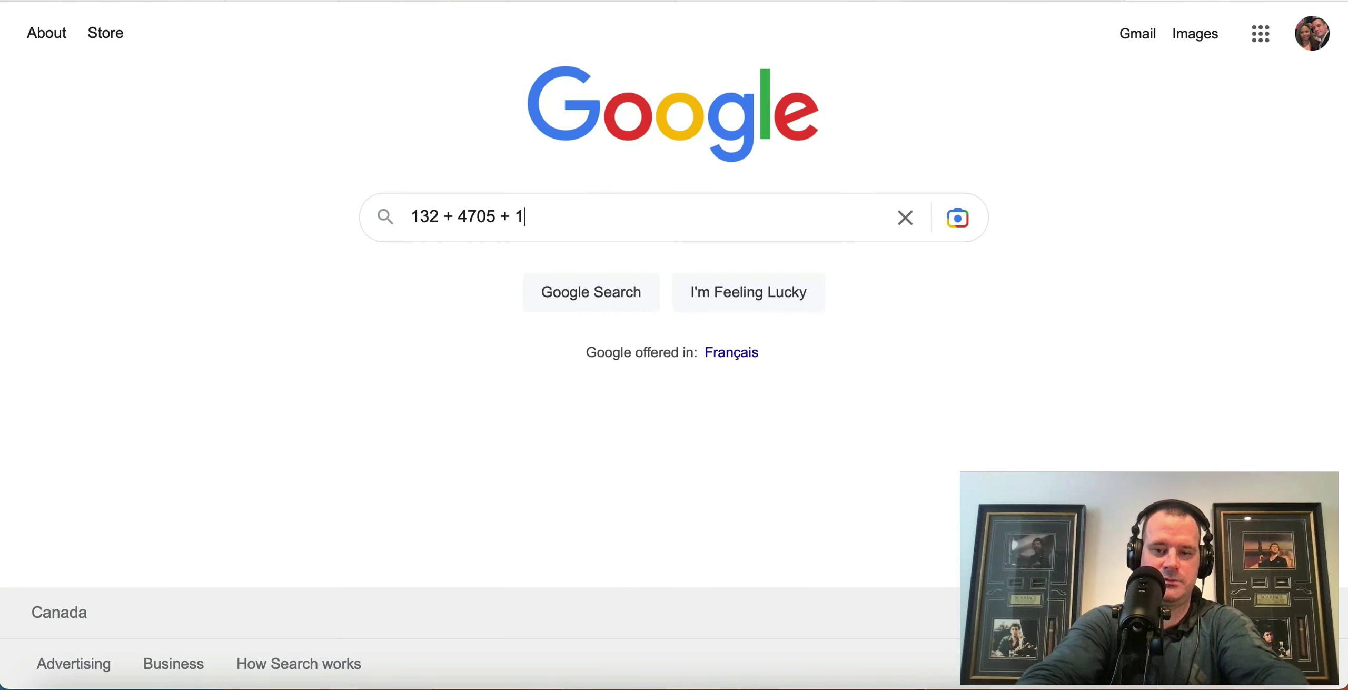
{"action": "type", "text": " _"}
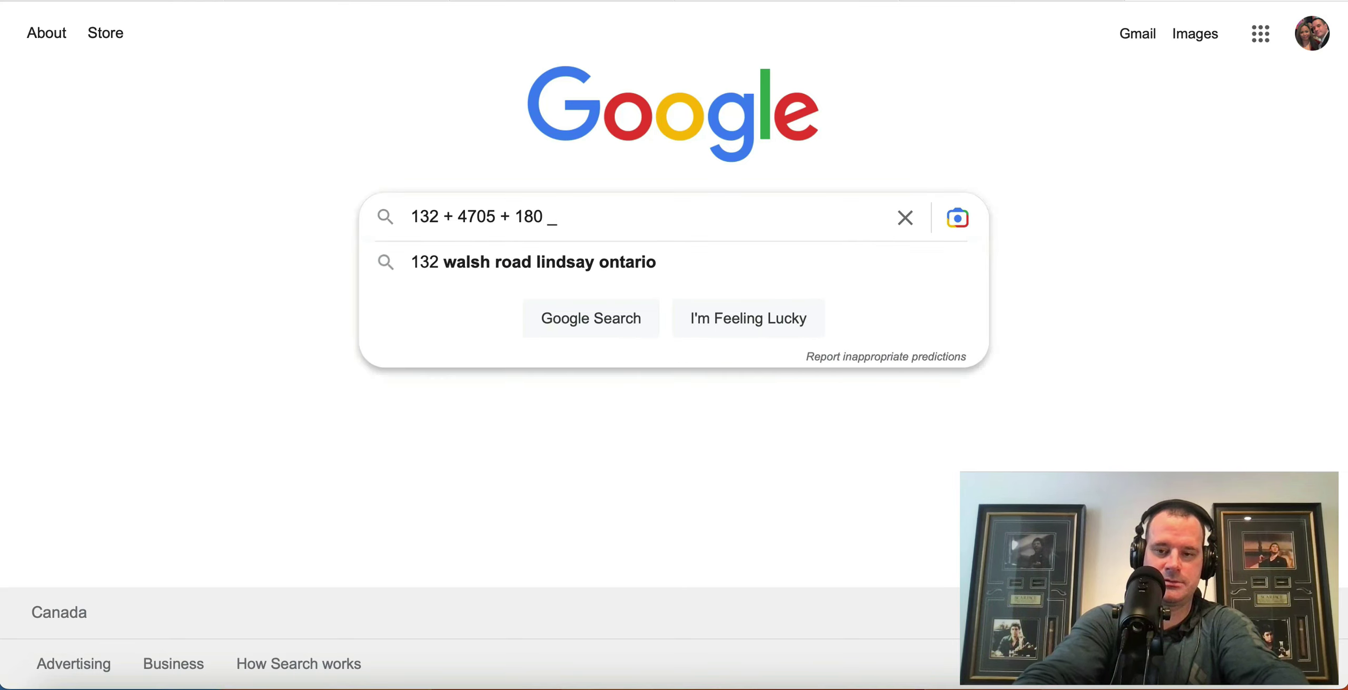
{"action": "key", "text": "BackSpace"}
{"action": "type", "text": "17"}
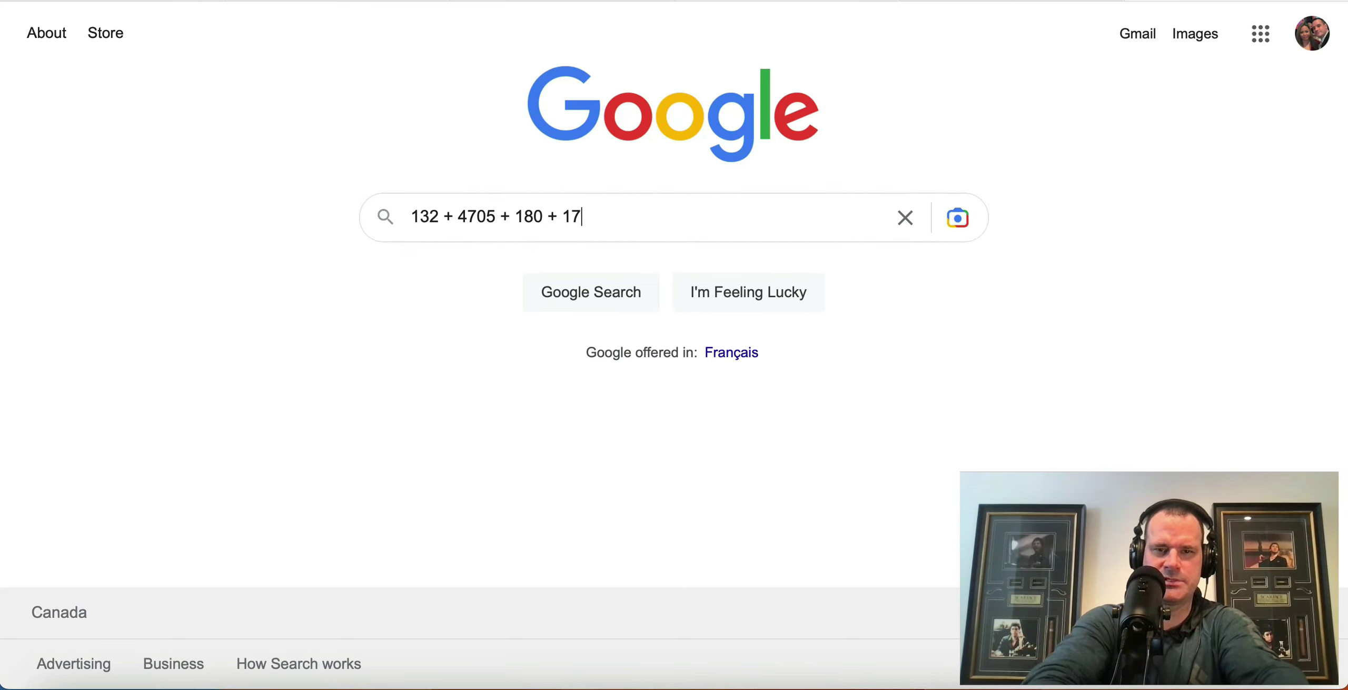
{"action": "type", "text": "7"}
Return to the S-Group withdrawals list at the 332 SWCT entries of 17–18 November
{"action": "left_click", "coordinate": [279, 2]}
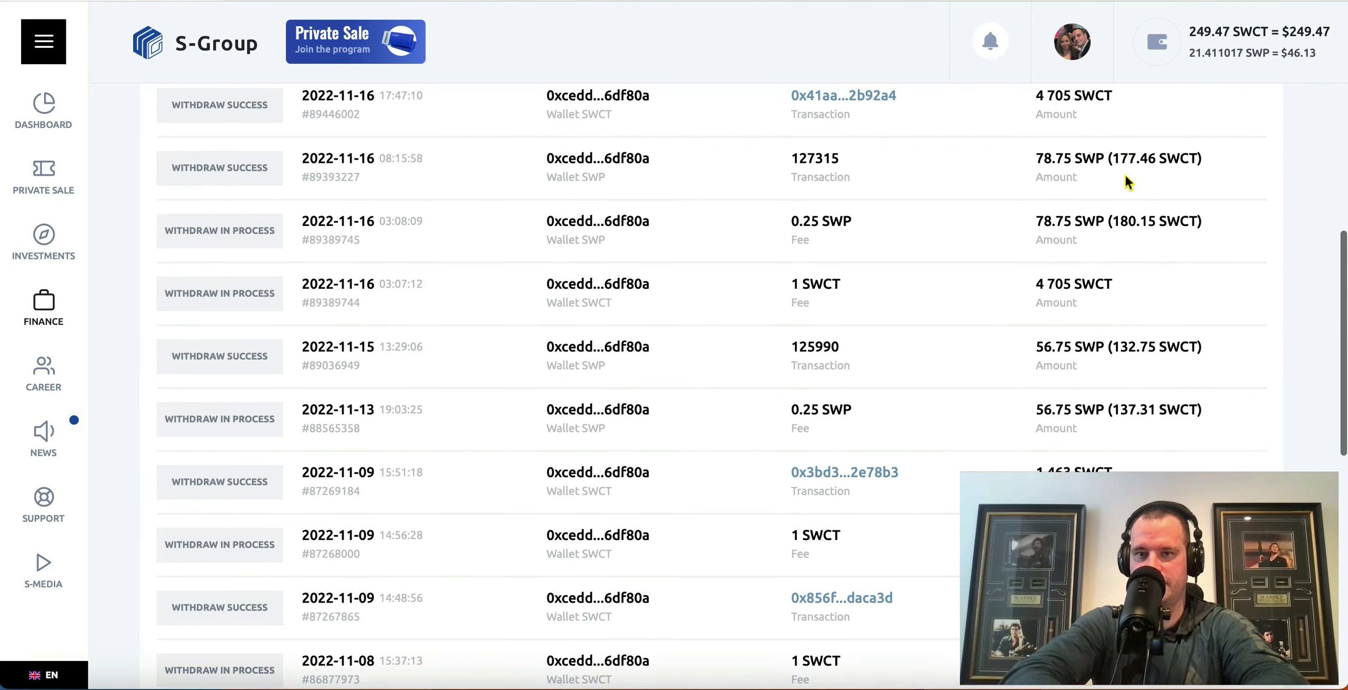
{"action": "scroll", "coordinate": [1124, 173], "scroll_direction": "up", "scroll_amount": 2}
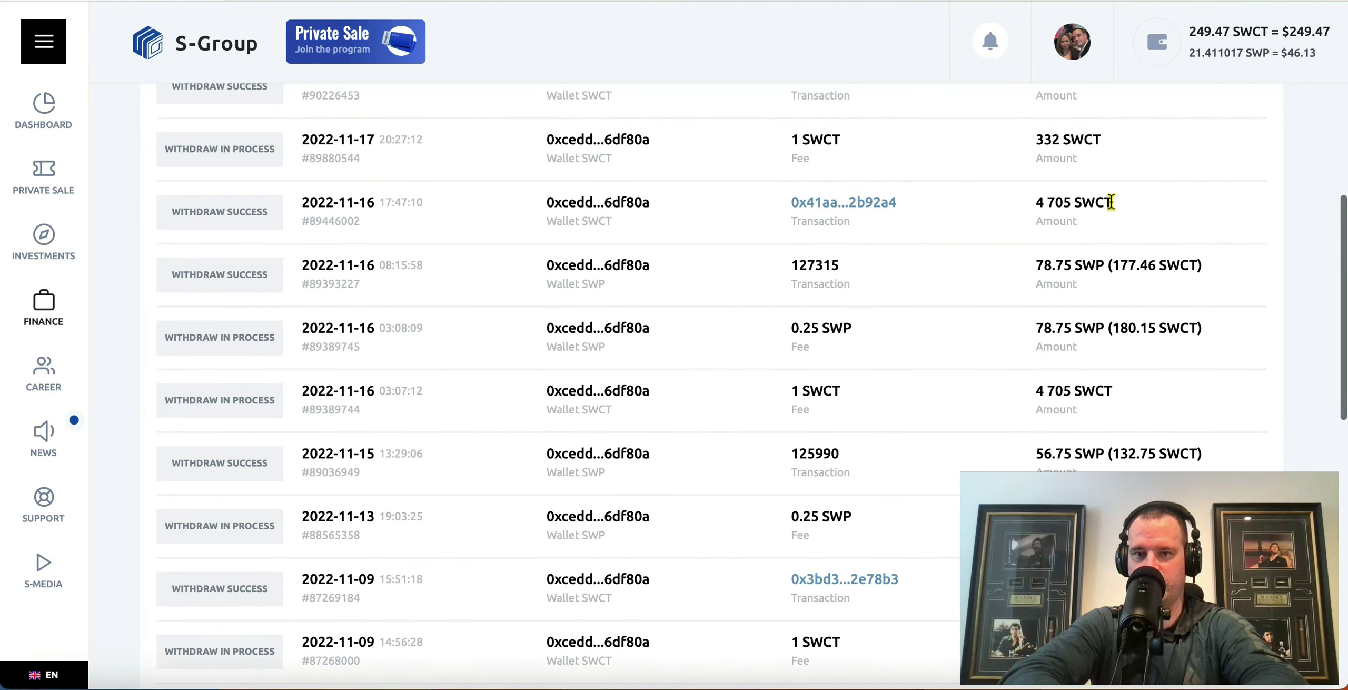
{"action": "scroll", "coordinate": [1109, 201], "scroll_direction": "up", "scroll_amount": 1}
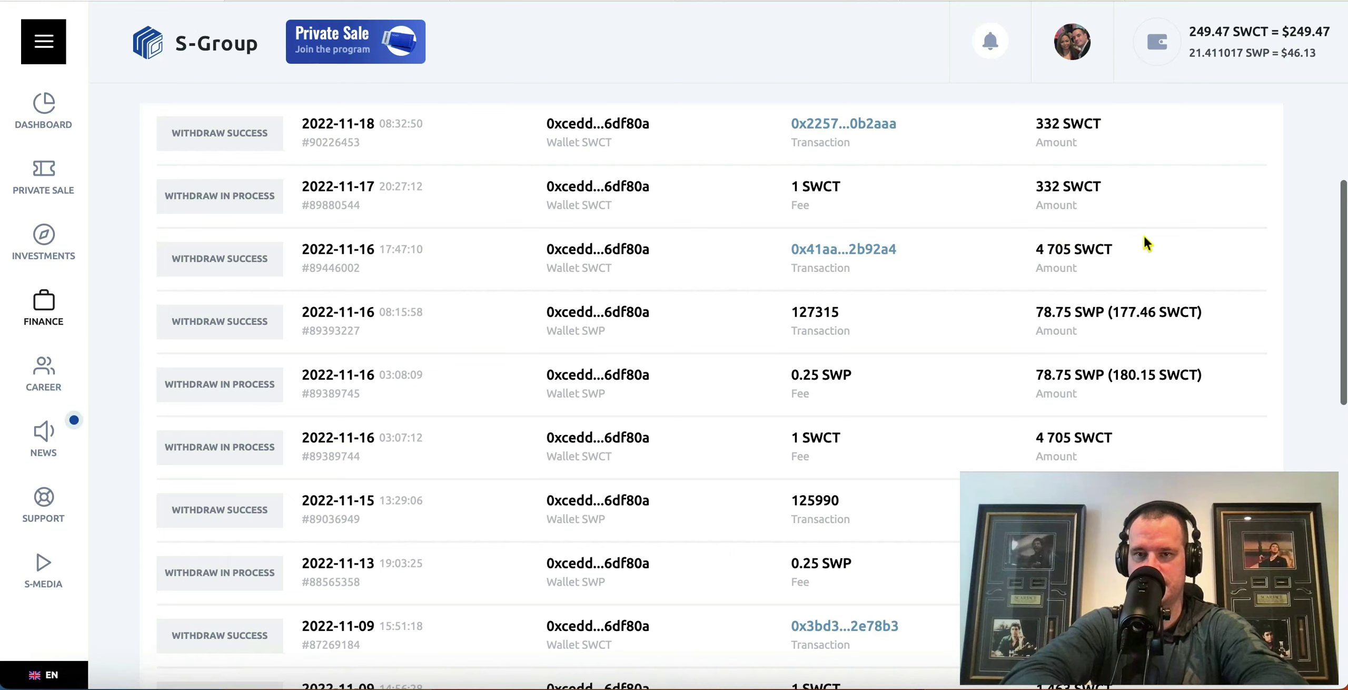
{"action": "scroll", "coordinate": [1150, 234], "scroll_direction": "up", "scroll_amount": 2}
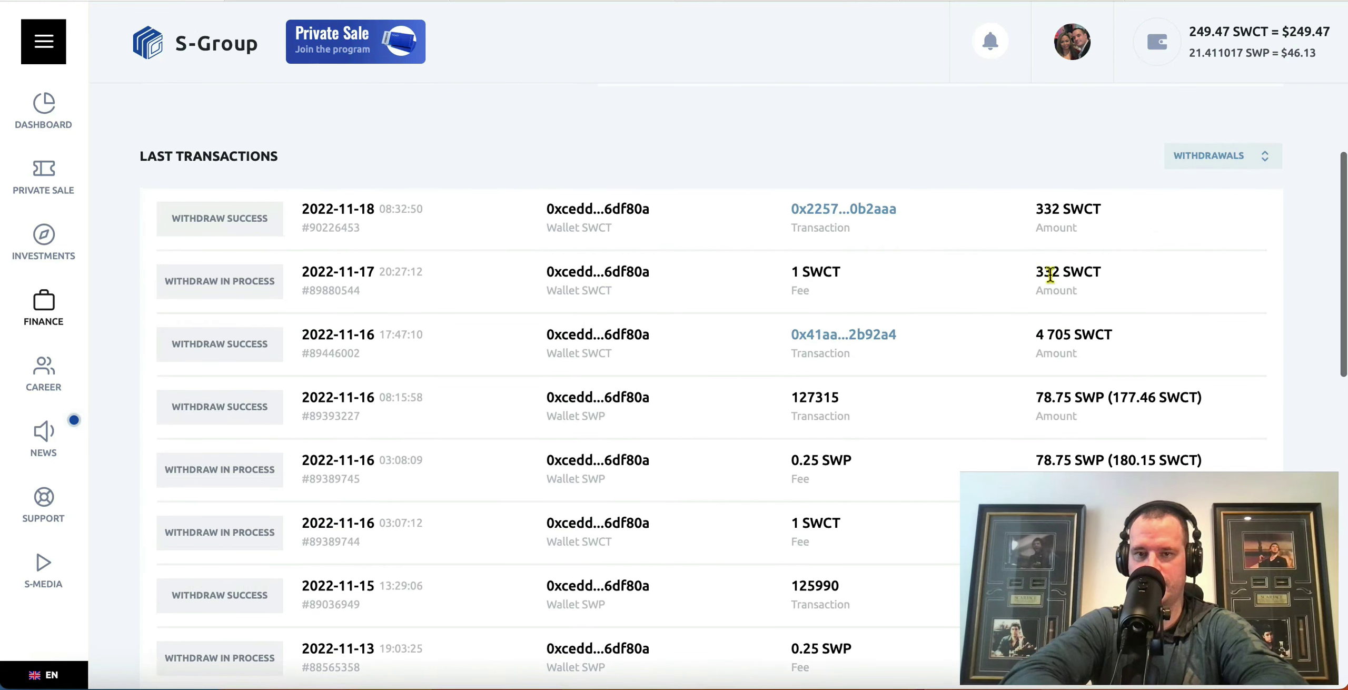
{"action": "scroll", "coordinate": [1096, 289], "scroll_direction": "down", "scroll_amount": 1}
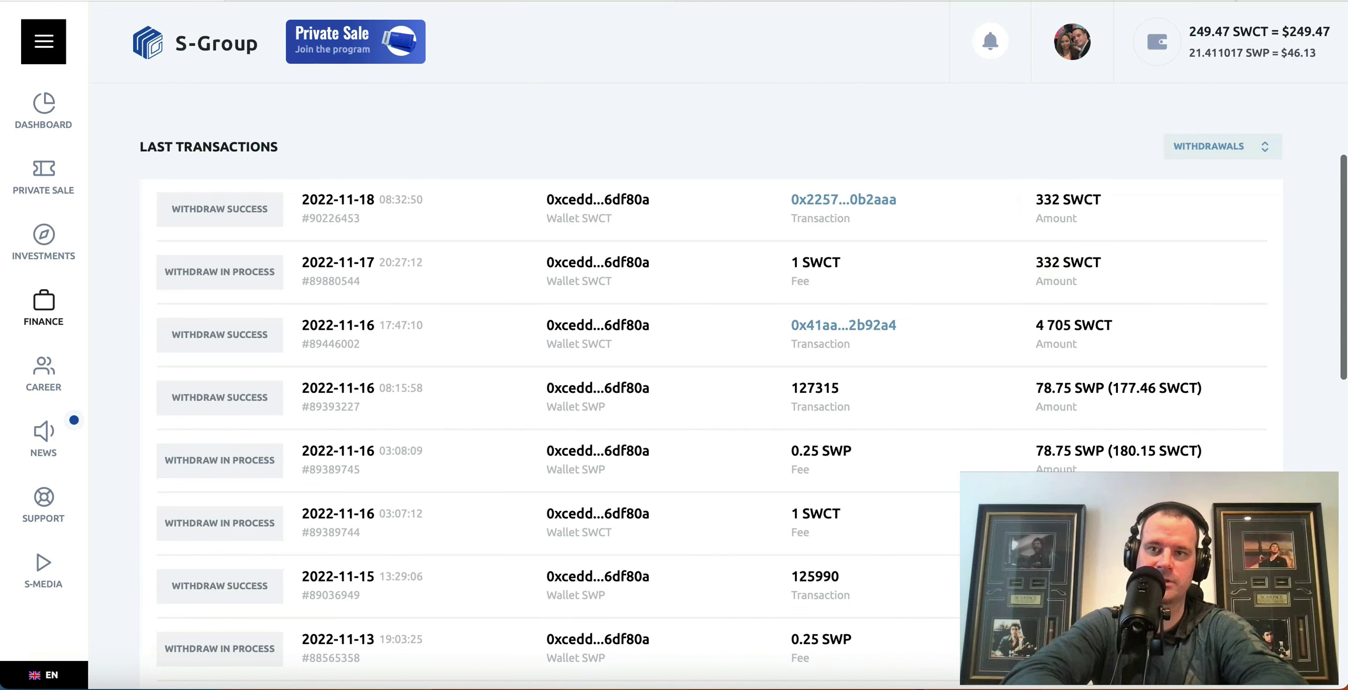
Extend the Google sum to 132 + 4705 + 180 + 177 + 332 +
{"action": "key", "text": "ctrl+Tab"}
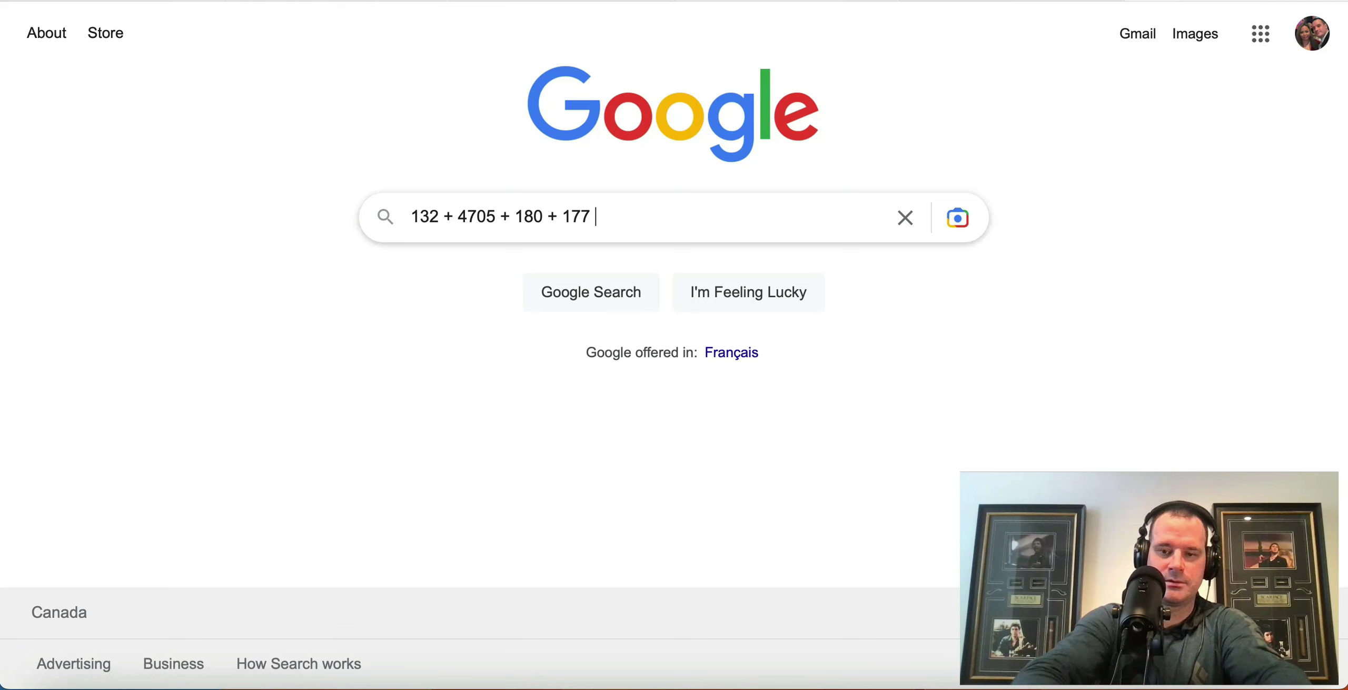
{"action": "type", "text": "+ 332 +"}
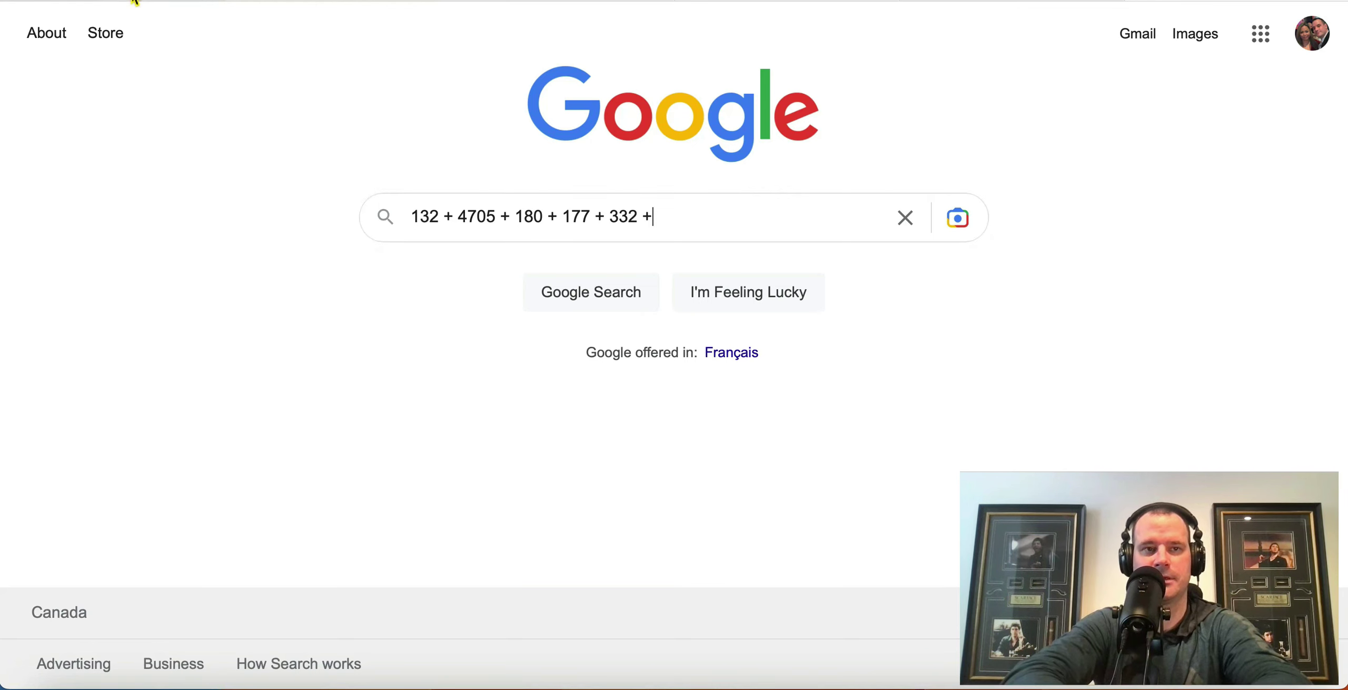
Start an S-Group SWCT withdrawal with an amount of 248
{"action": "left_click", "coordinate": [134, 1]}
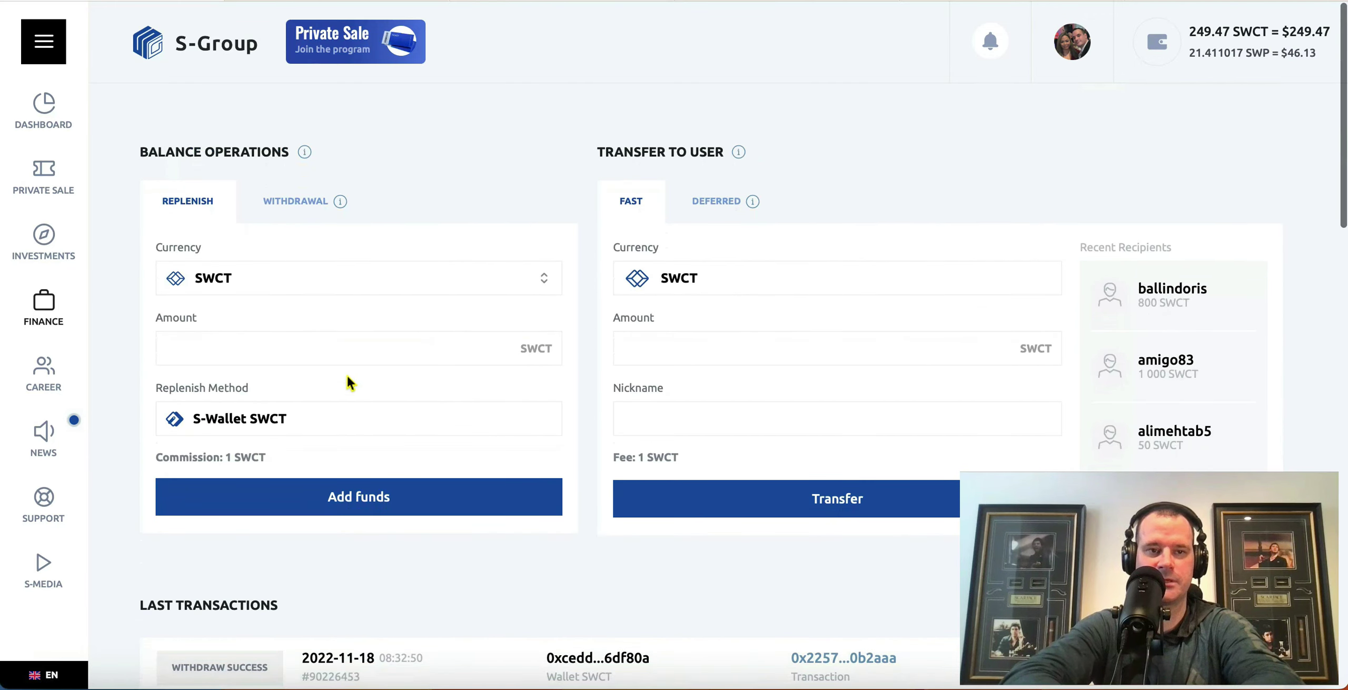
{"action": "left_click", "coordinate": [295, 199]}
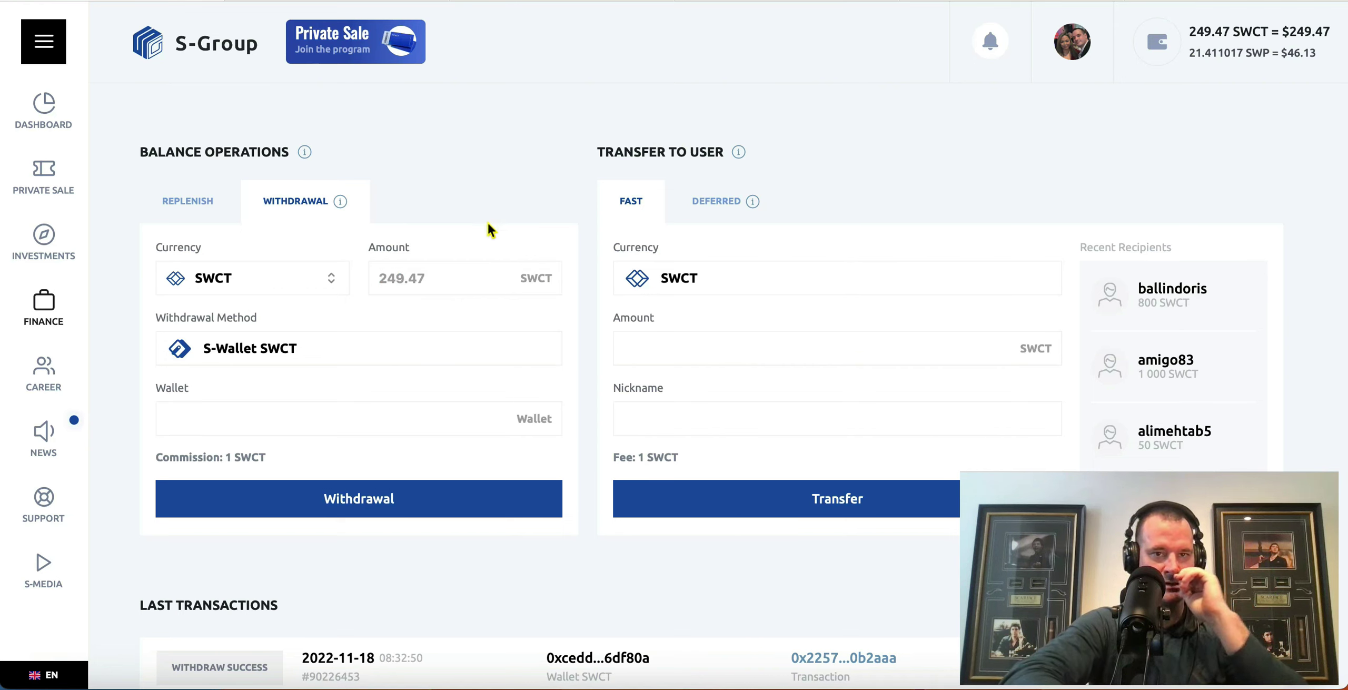
{"action": "left_click", "coordinate": [399, 278]}
{"action": "type", "text": "24"}
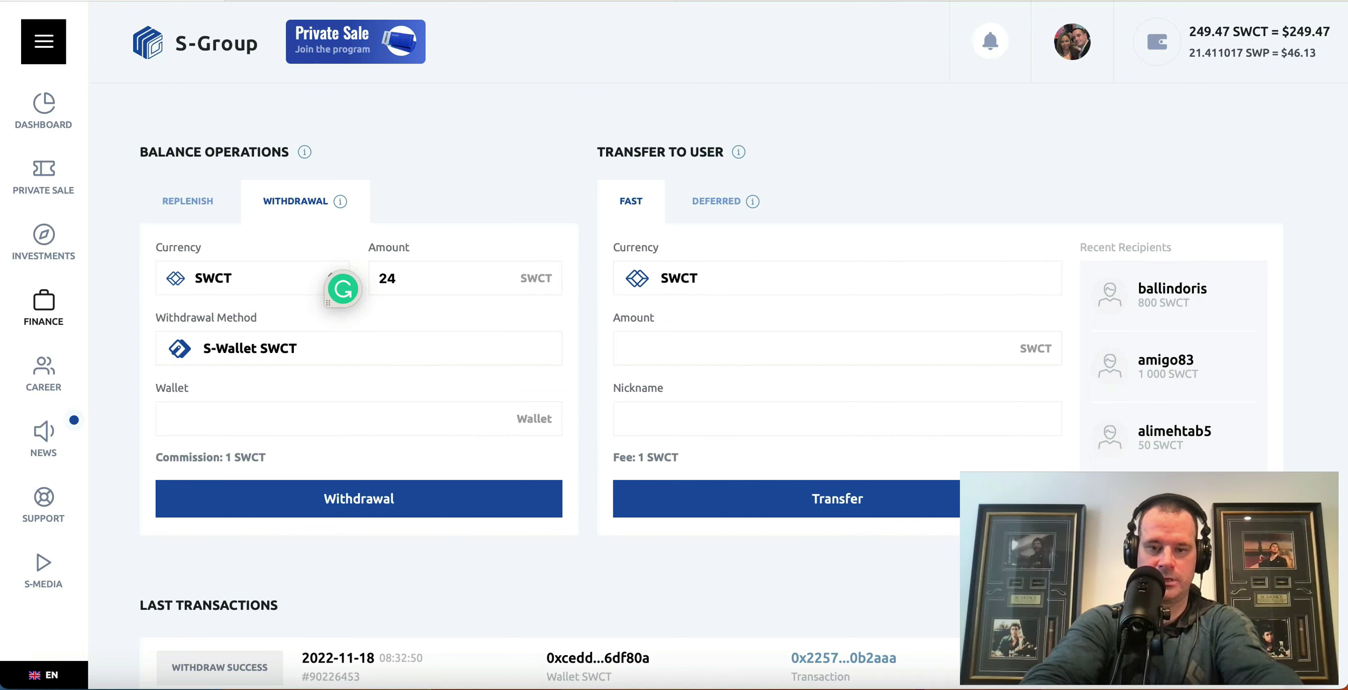
{"action": "type", "text": "8"}
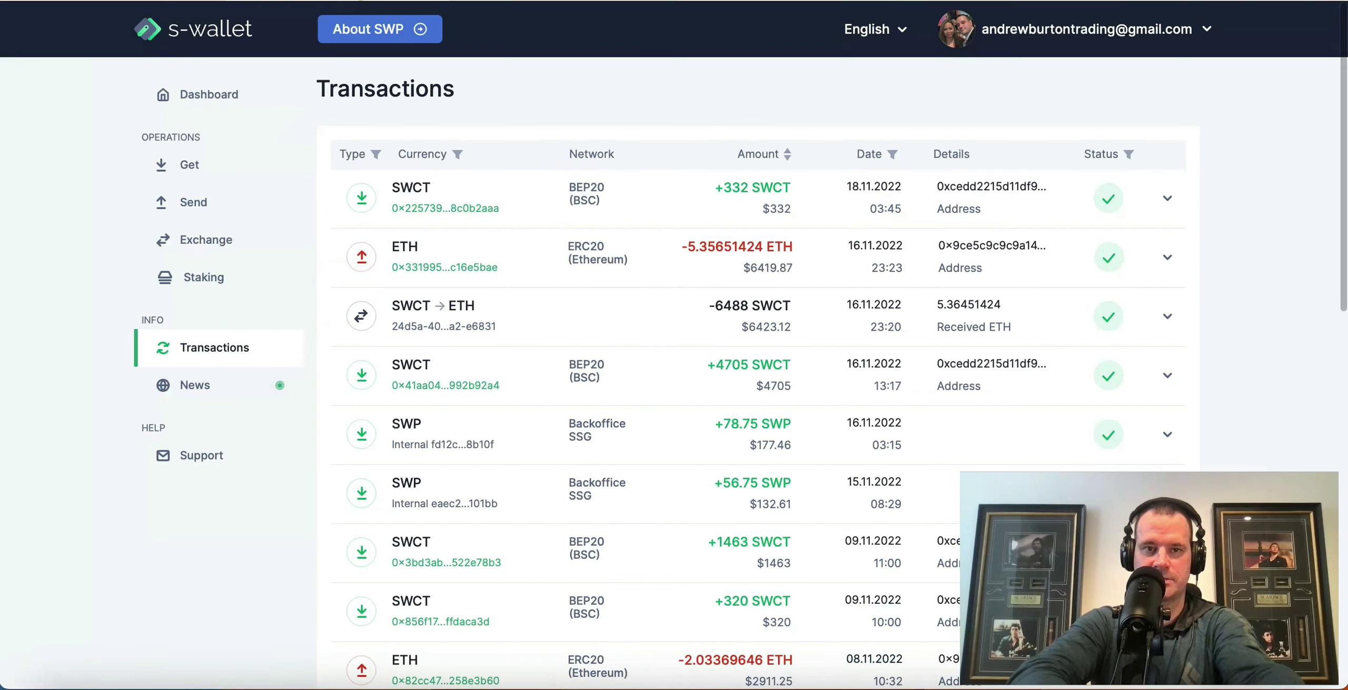
Copy the SWCT BEP20 deposit address from the S-Wallet dashboard's wallet list
{"action": "left_click", "coordinate": [226, 96]}
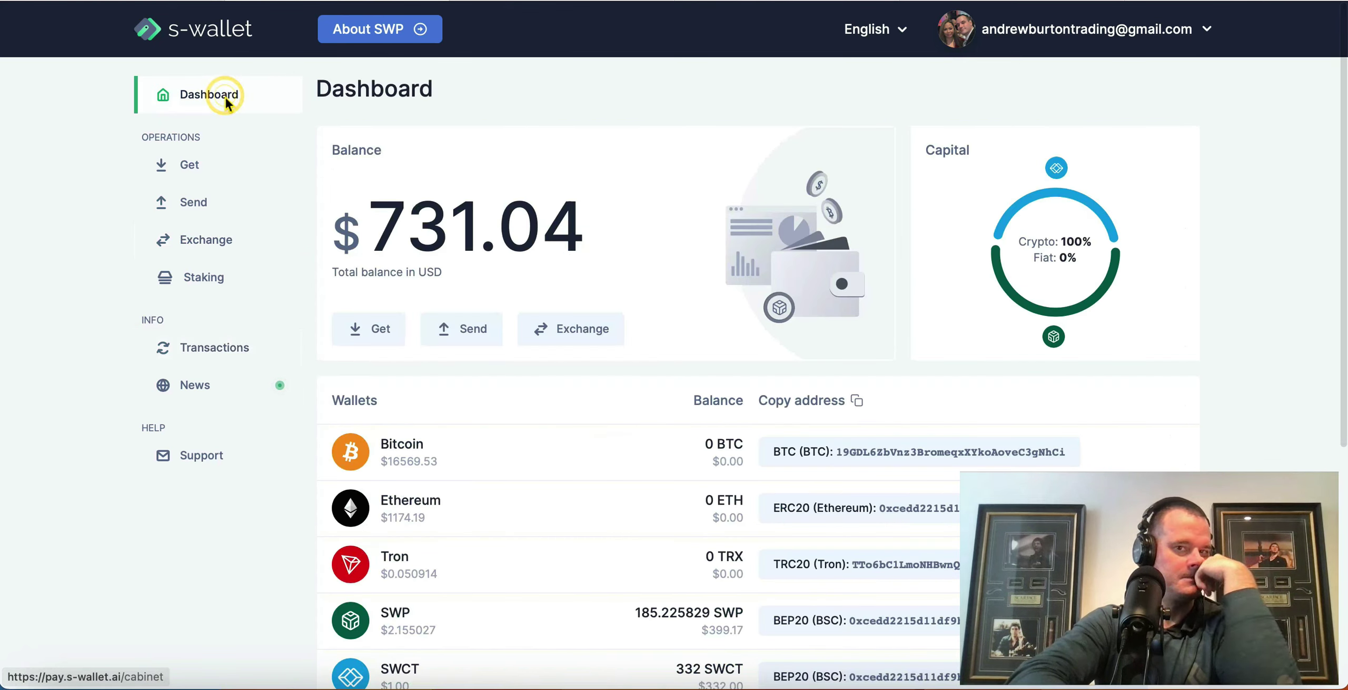
{"action": "scroll", "coordinate": [945, 372], "scroll_direction": "down", "scroll_amount": 3}
{"action": "scroll", "coordinate": [842, 342], "scroll_direction": "down", "scroll_amount": 3}
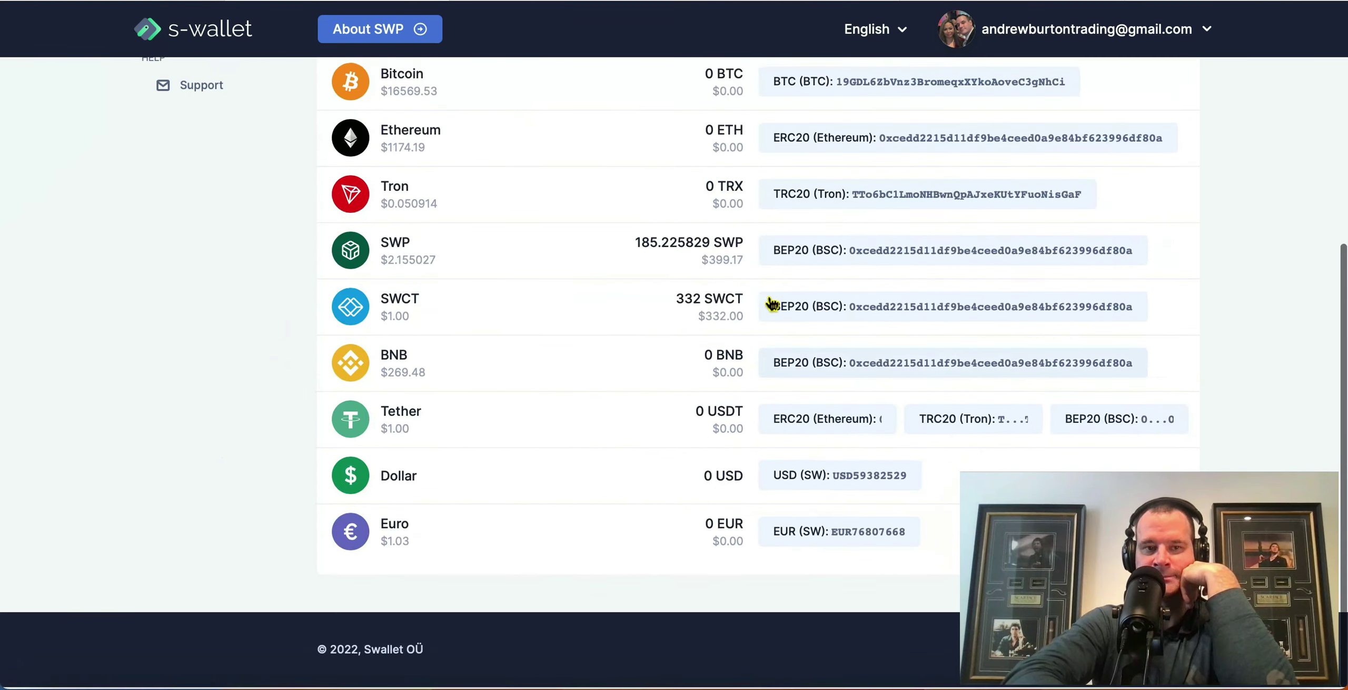
{"action": "left_click", "coordinate": [901, 310]}
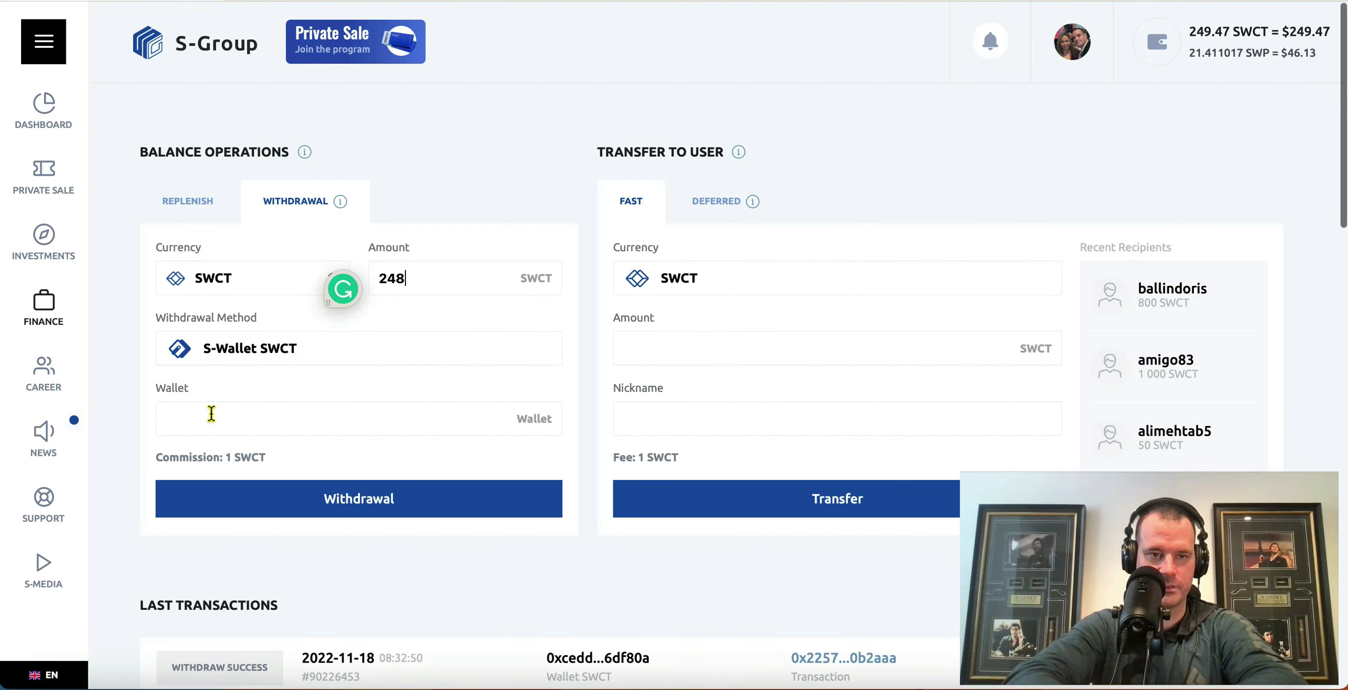
Paste the S-Wallet SWCT address and submit the 248 SWCT withdrawal with its confirmation code
{"action": "left_click", "coordinate": [211, 413]}
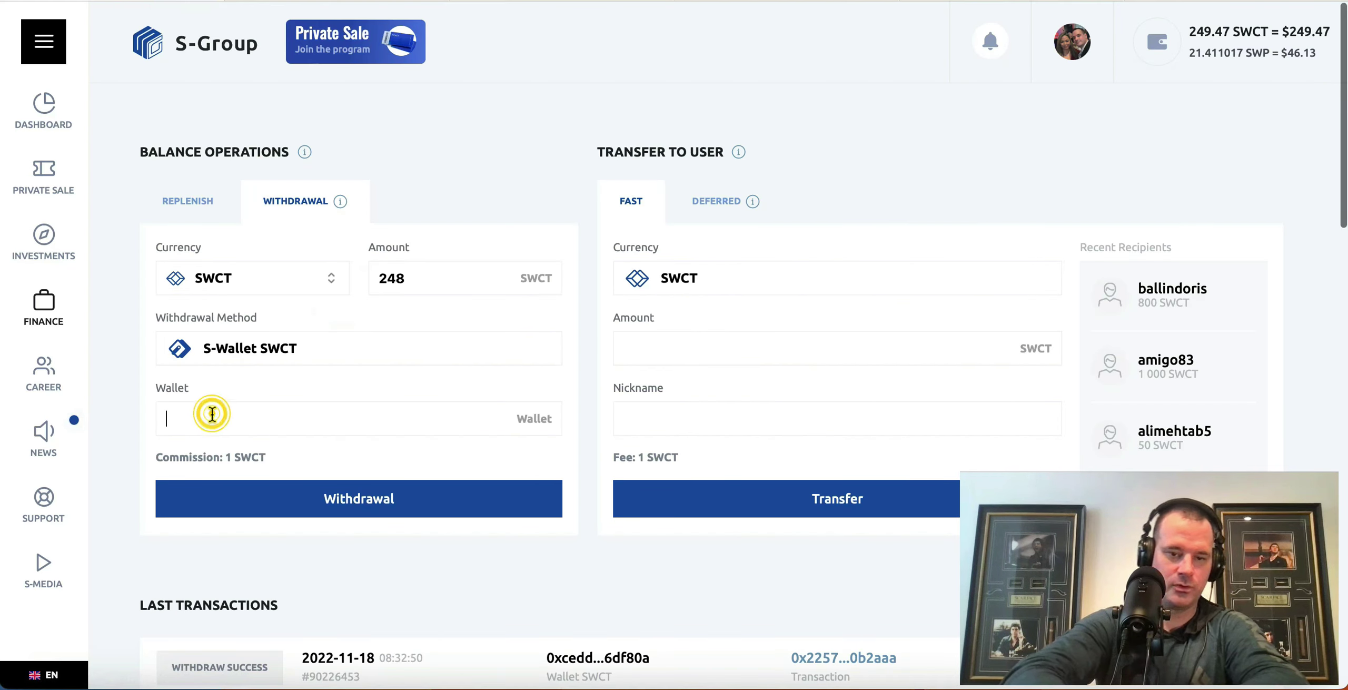
{"action": "left_click", "coordinate": [388, 505]}
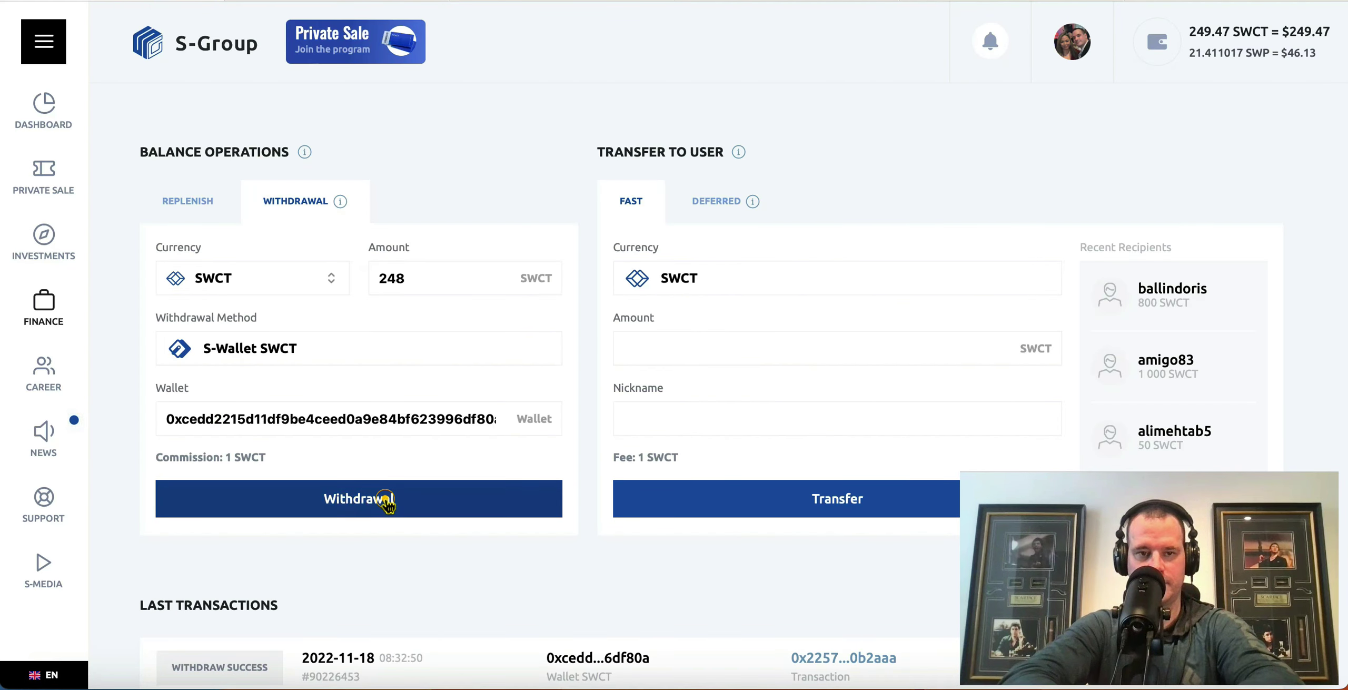
{"action": "left_click", "coordinate": [753, 363]}
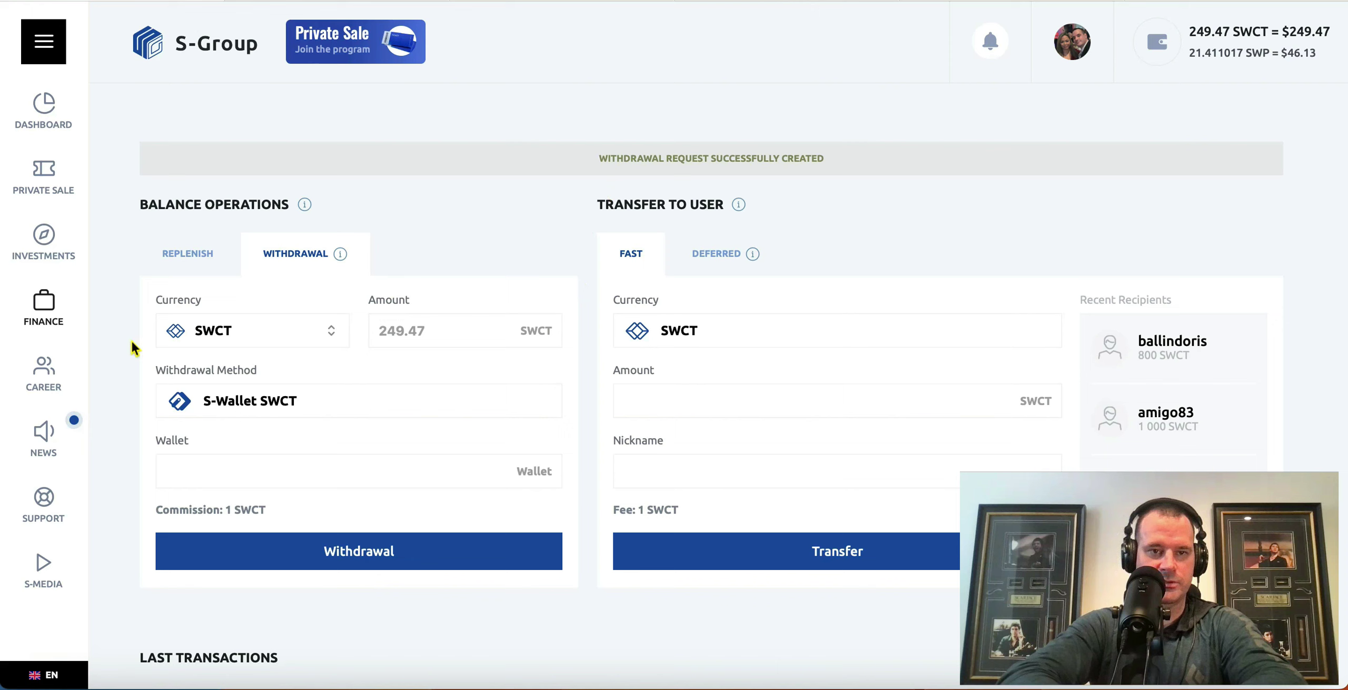
Switch the withdrawal currency to SWP and set the amount to 21
{"action": "left_click", "coordinate": [305, 332]}
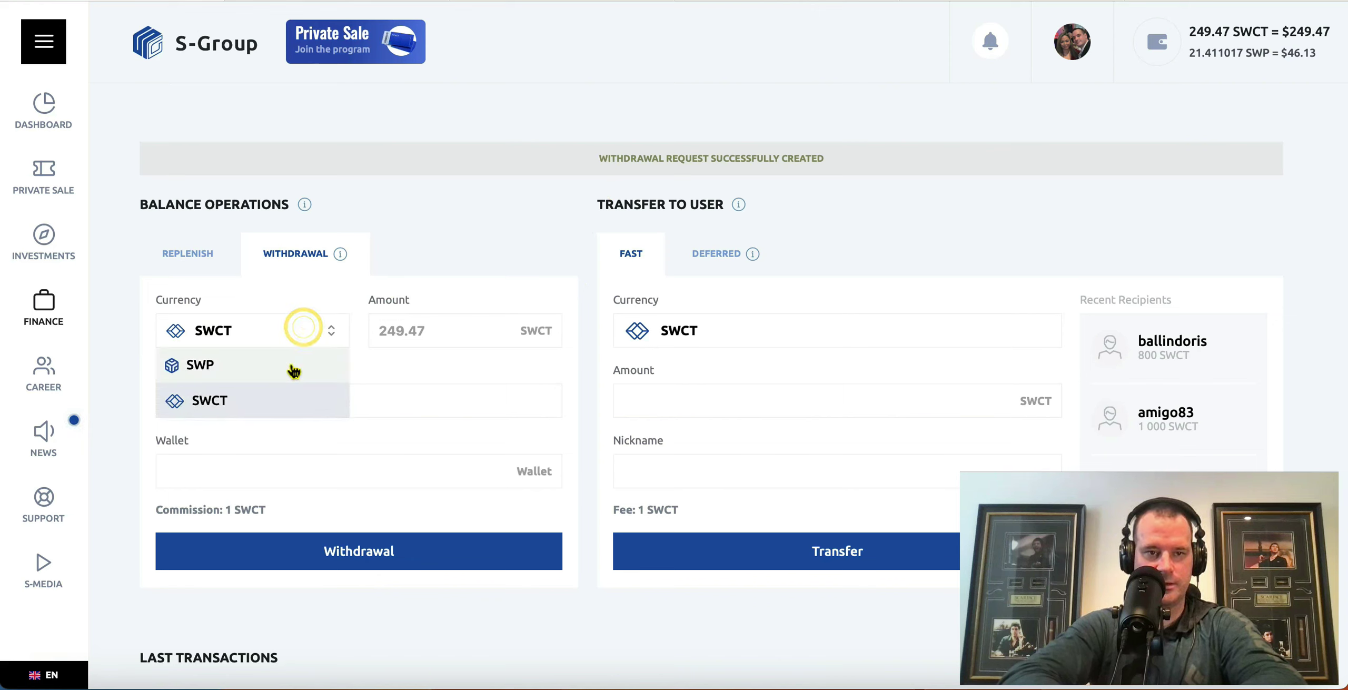
{"action": "left_click", "coordinate": [246, 369]}
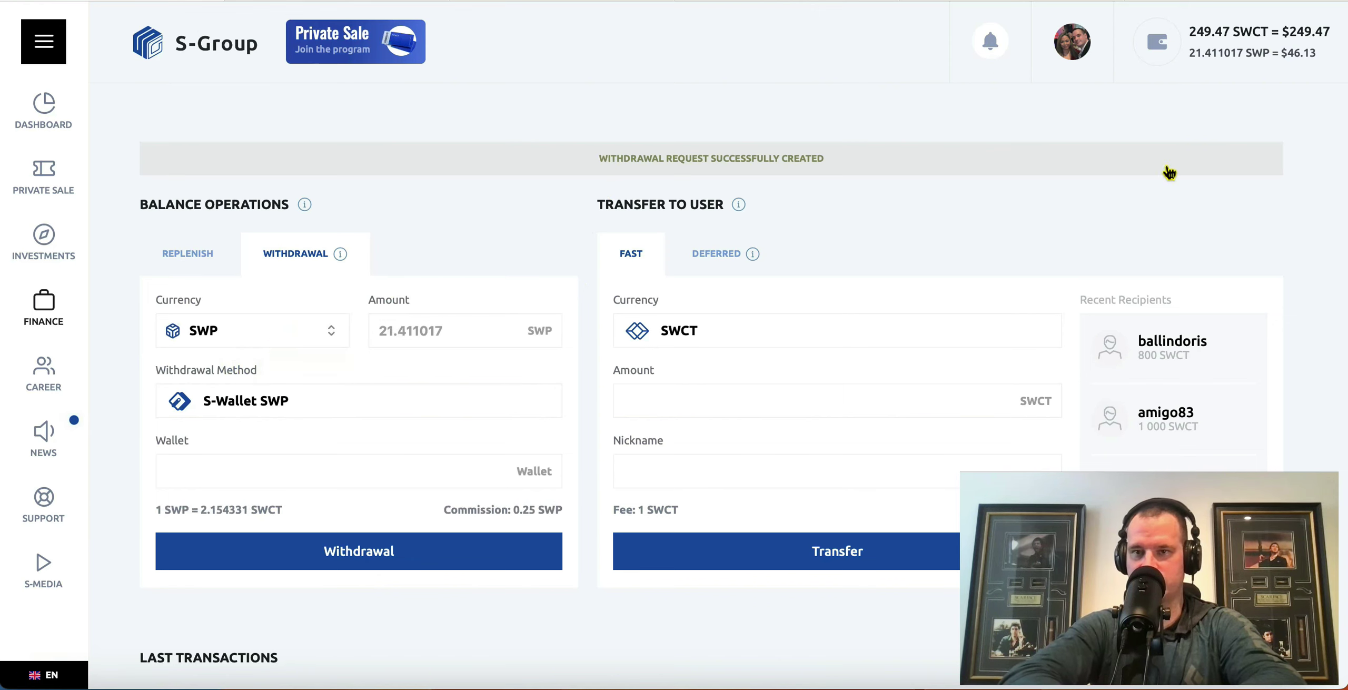
{"action": "left_click", "coordinate": [404, 331]}
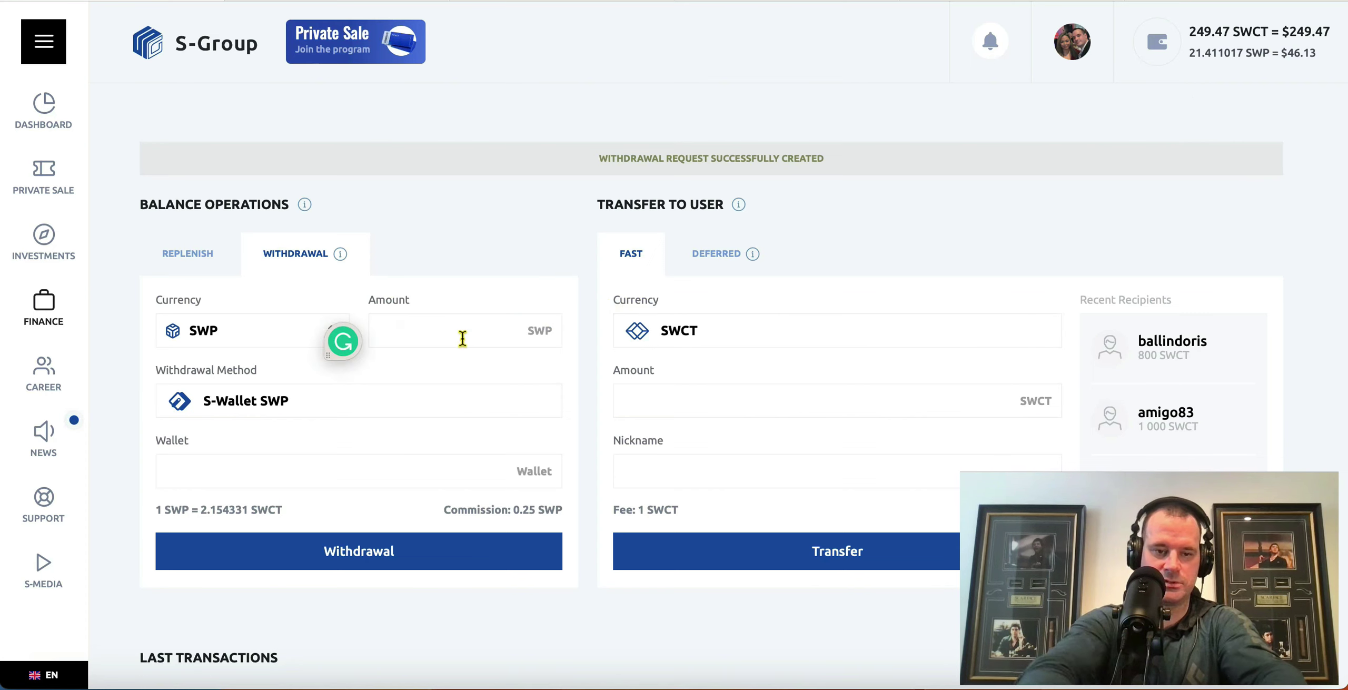
{"action": "type", "text": "21"}
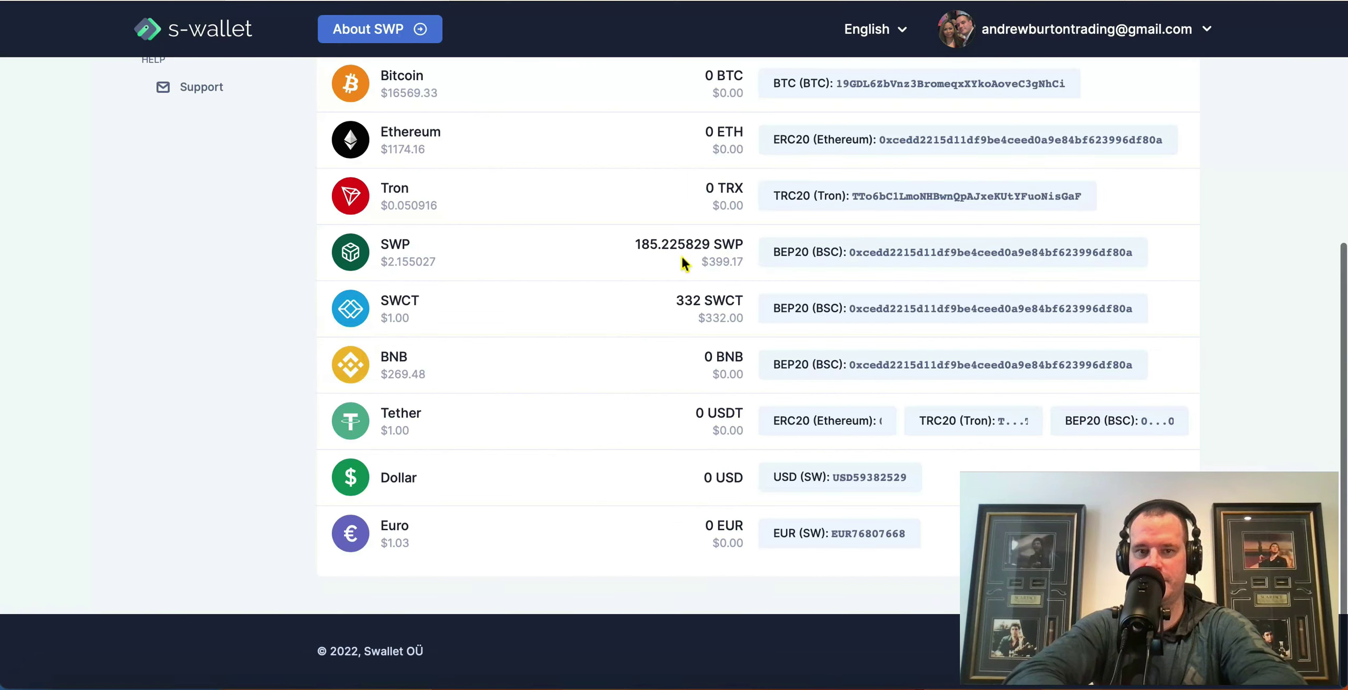
Copy the S-Wallet SWP deposit address and paste it into the Wallet field
{"action": "left_click", "coordinate": [945, 252]}
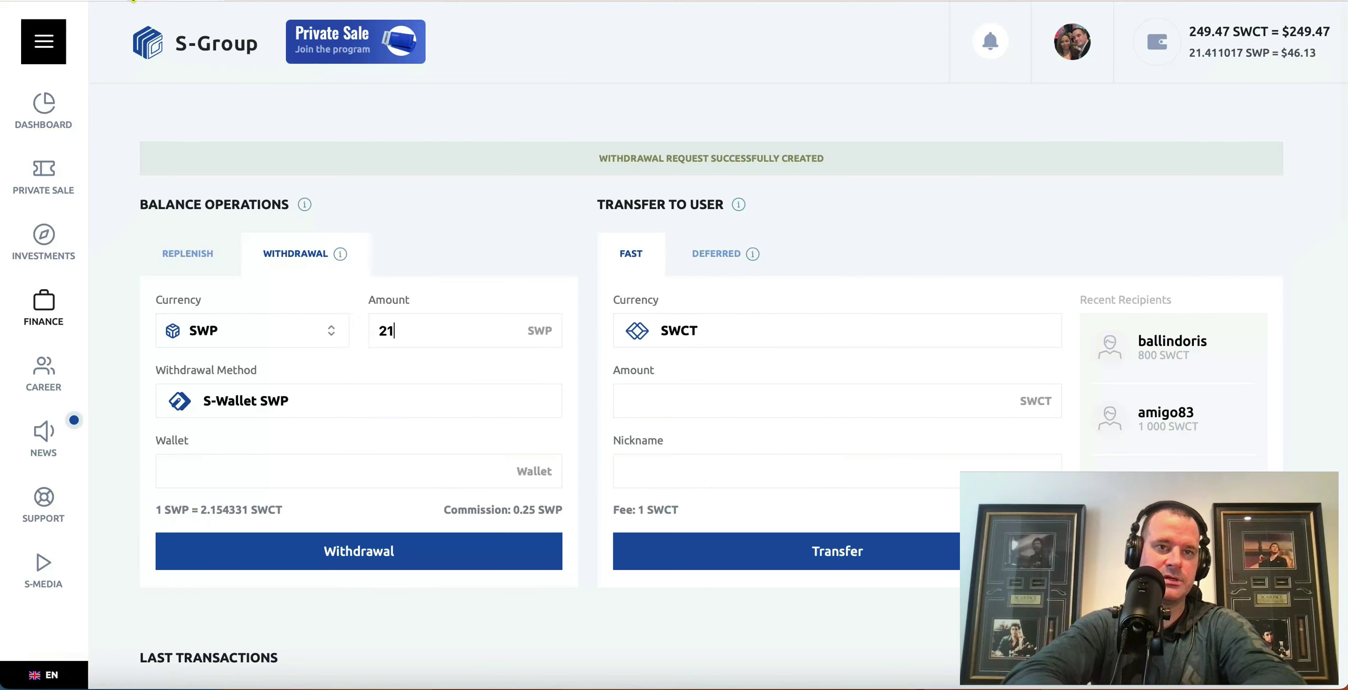
{"action": "left_click", "coordinate": [342, 340]}
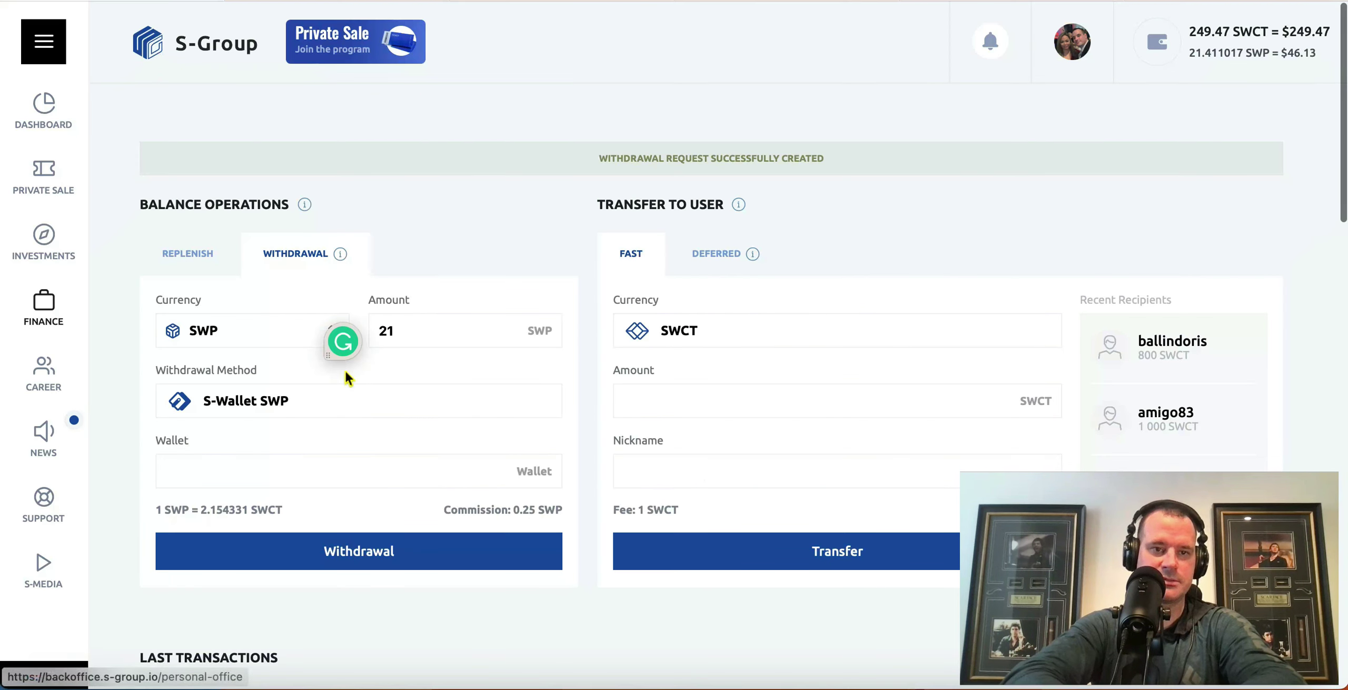
{"action": "left_click", "coordinate": [218, 468]}
{"action": "key", "text": "ctrl+v"}
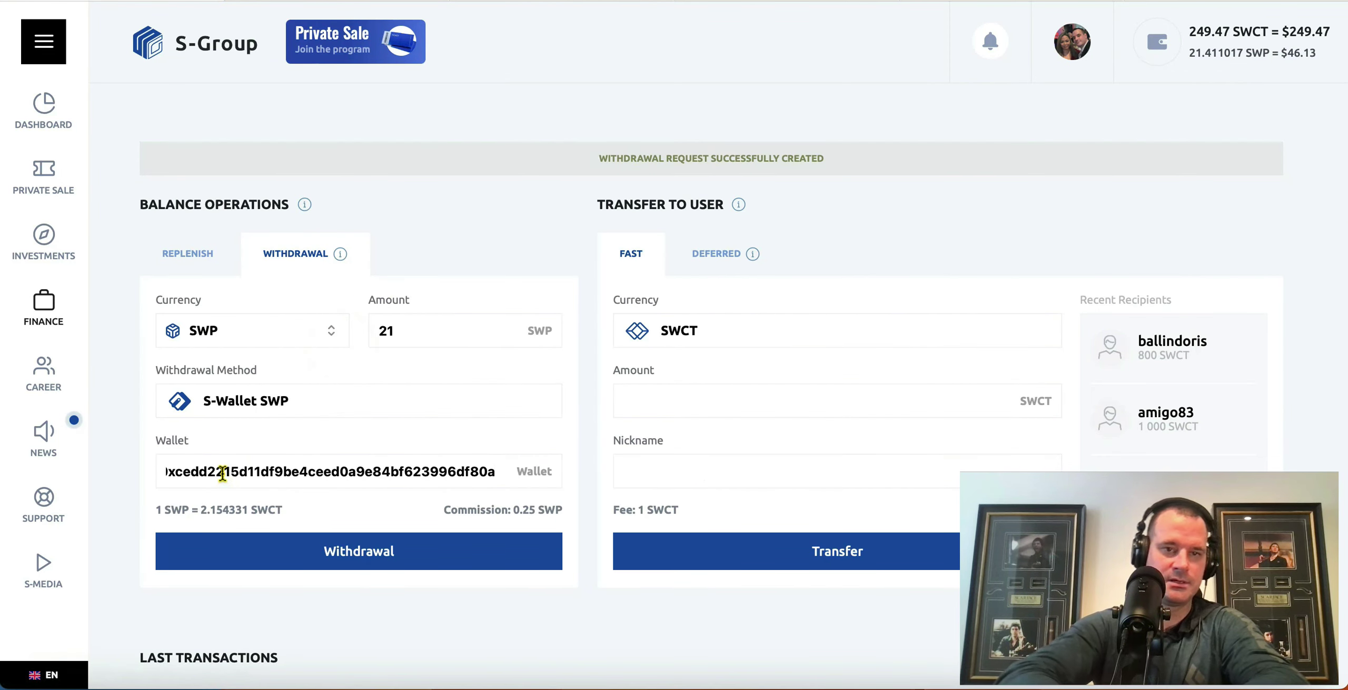
Submit the 21 SWP withdrawal and confirm it with the Telegram bot's verification code
{"action": "left_click", "coordinate": [369, 550]}
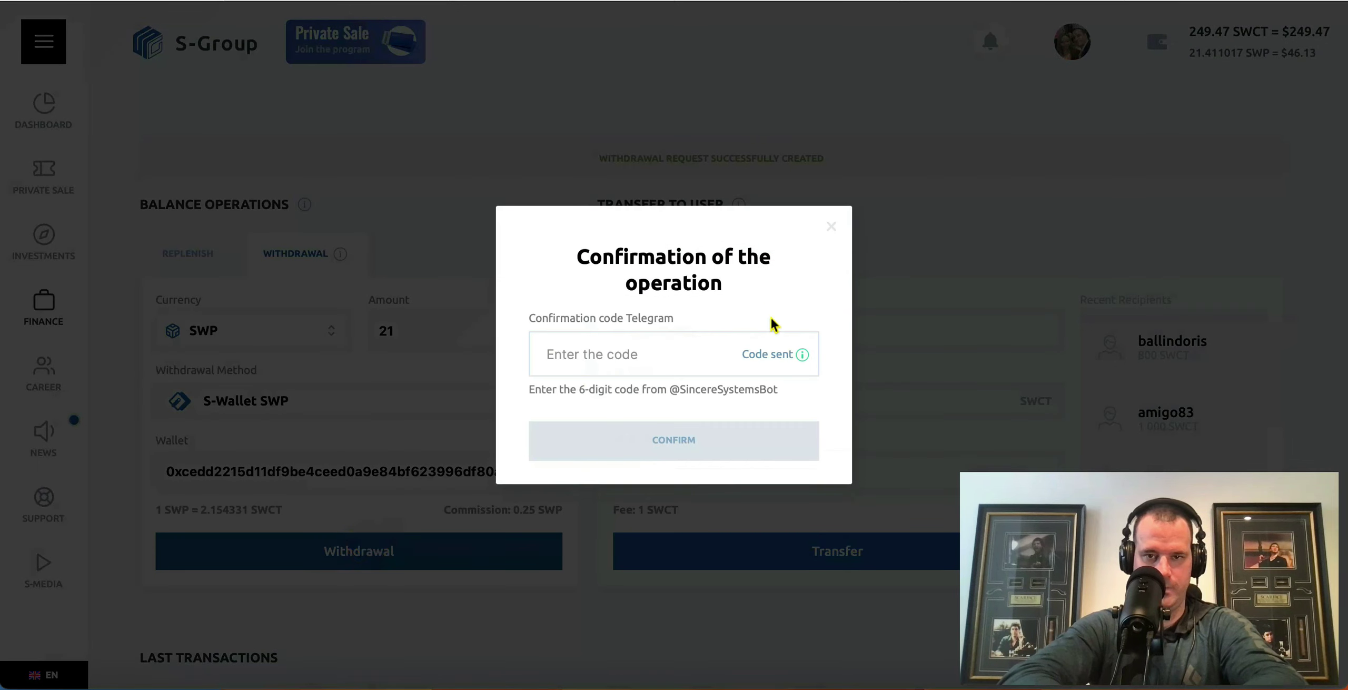
{"action": "left_click", "coordinate": [657, 347]}
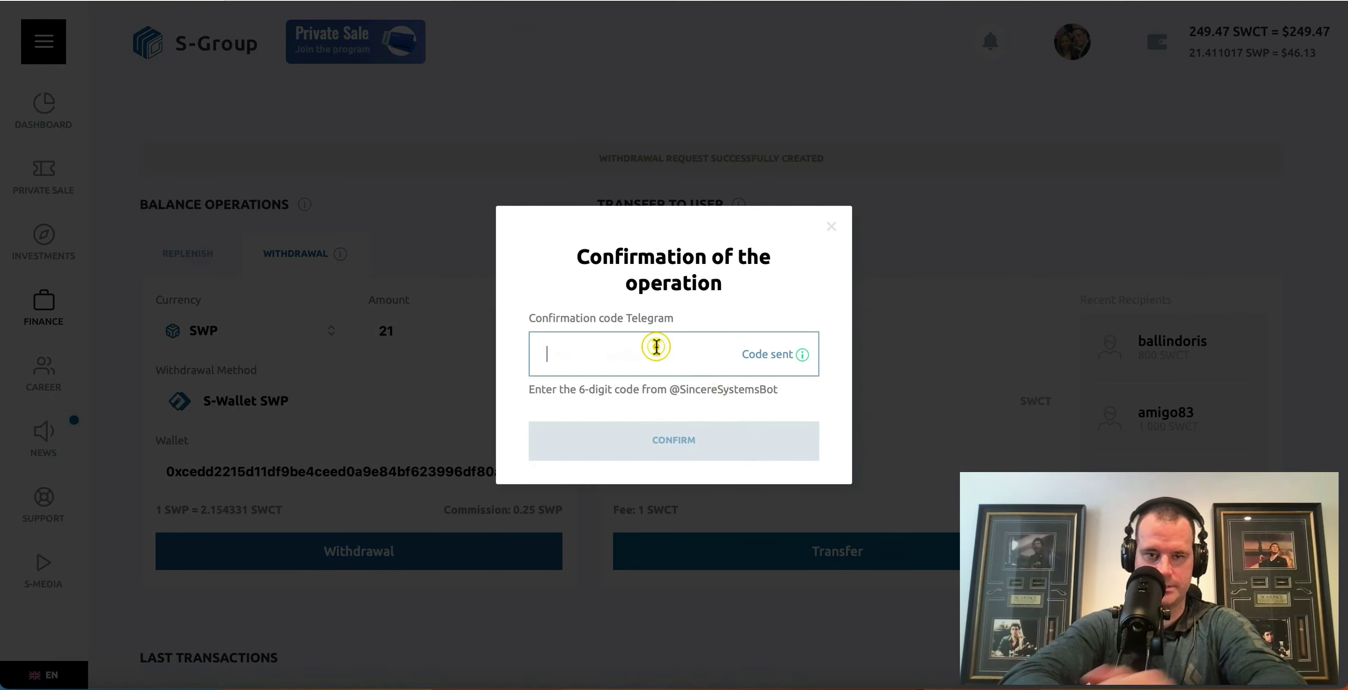
{"action": "type", "text": "0"}
{"action": "key", "text": "BackSpace"}
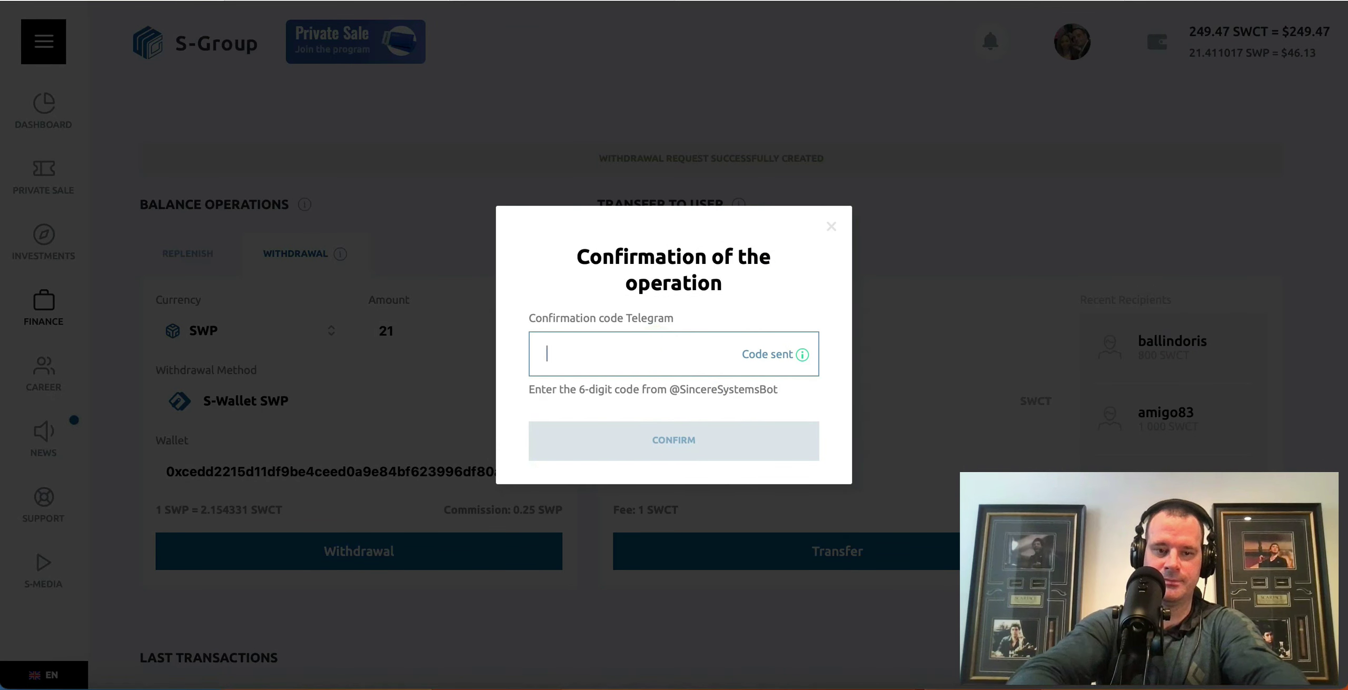
{"action": "left_click", "coordinate": [1004, 683]}
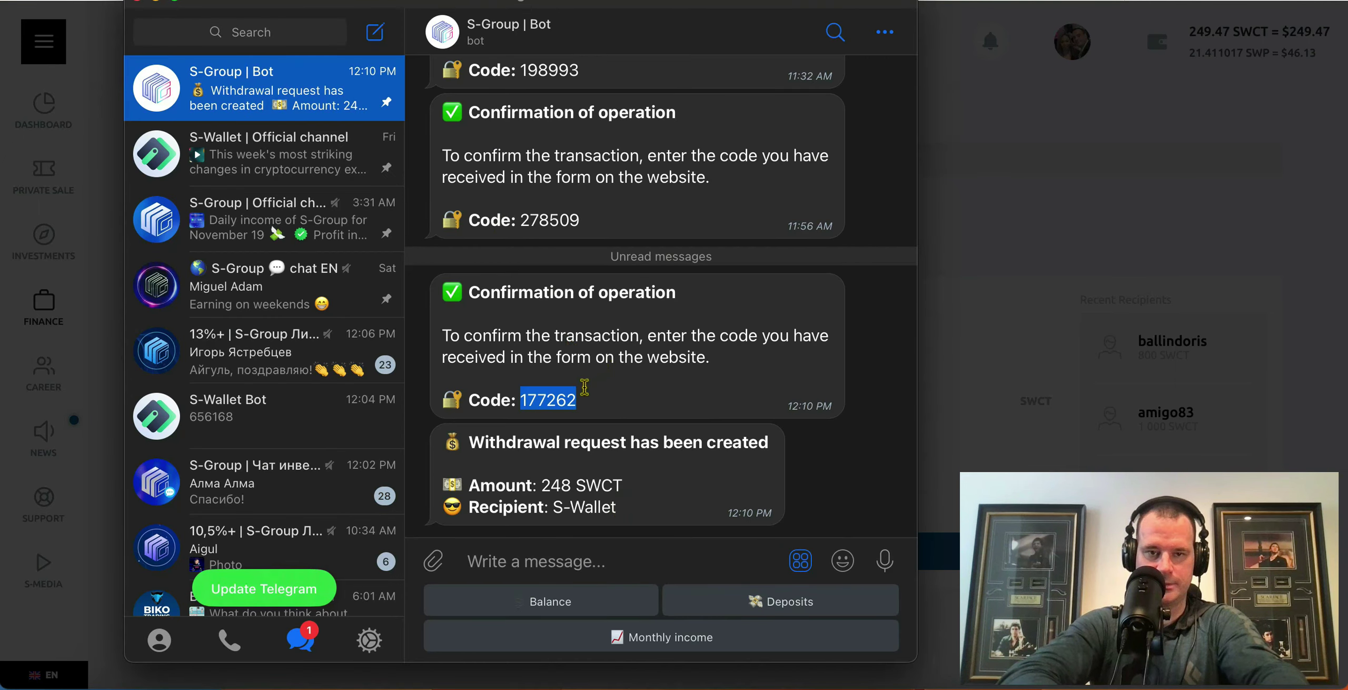
{"action": "left_click_drag", "start_coordinate": [592, 398], "coordinate": [519, 396]}
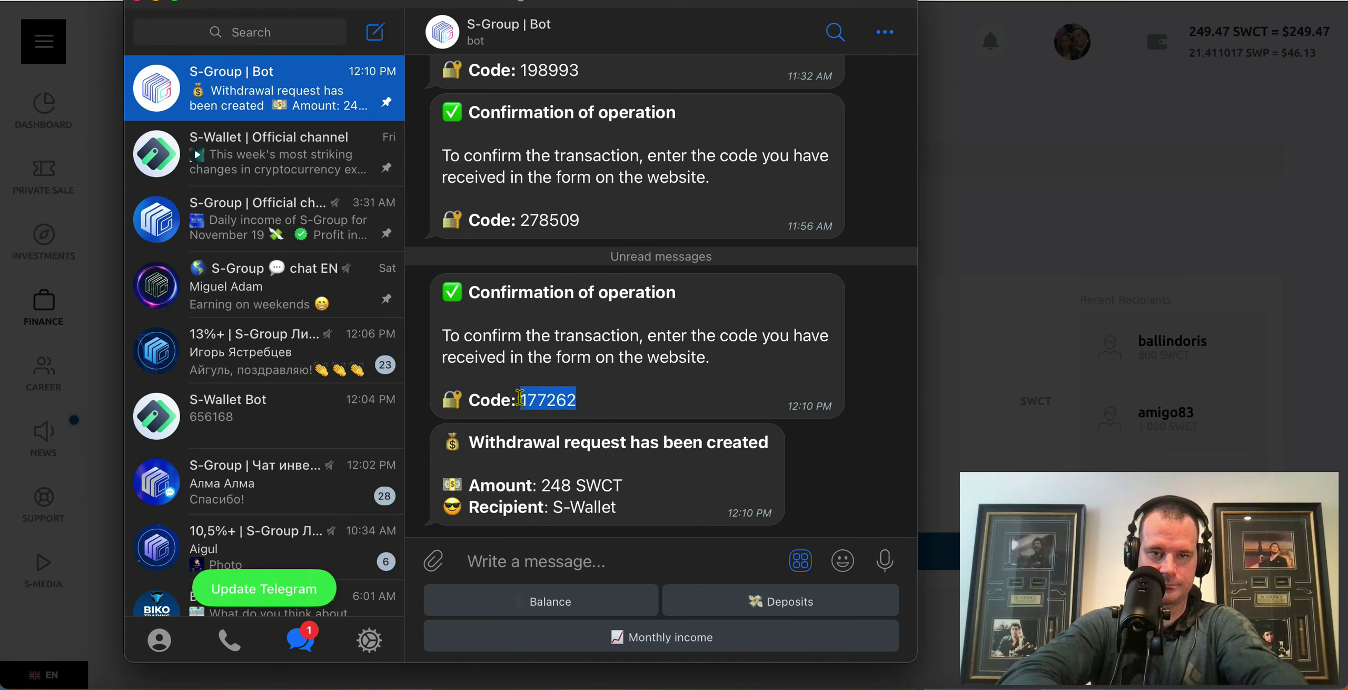
{"action": "left_click", "coordinate": [1067, 229]}
{"action": "key", "text": "ctrl+v"}
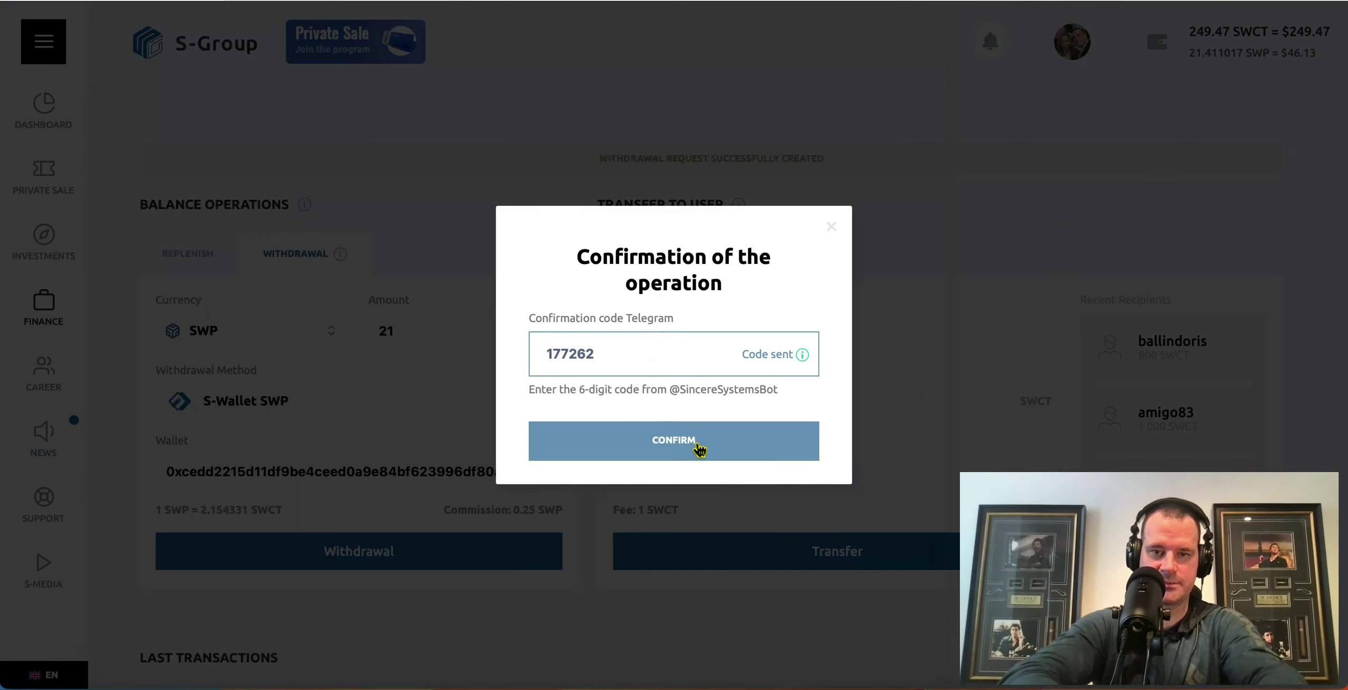
{"action": "left_click", "coordinate": [702, 435]}
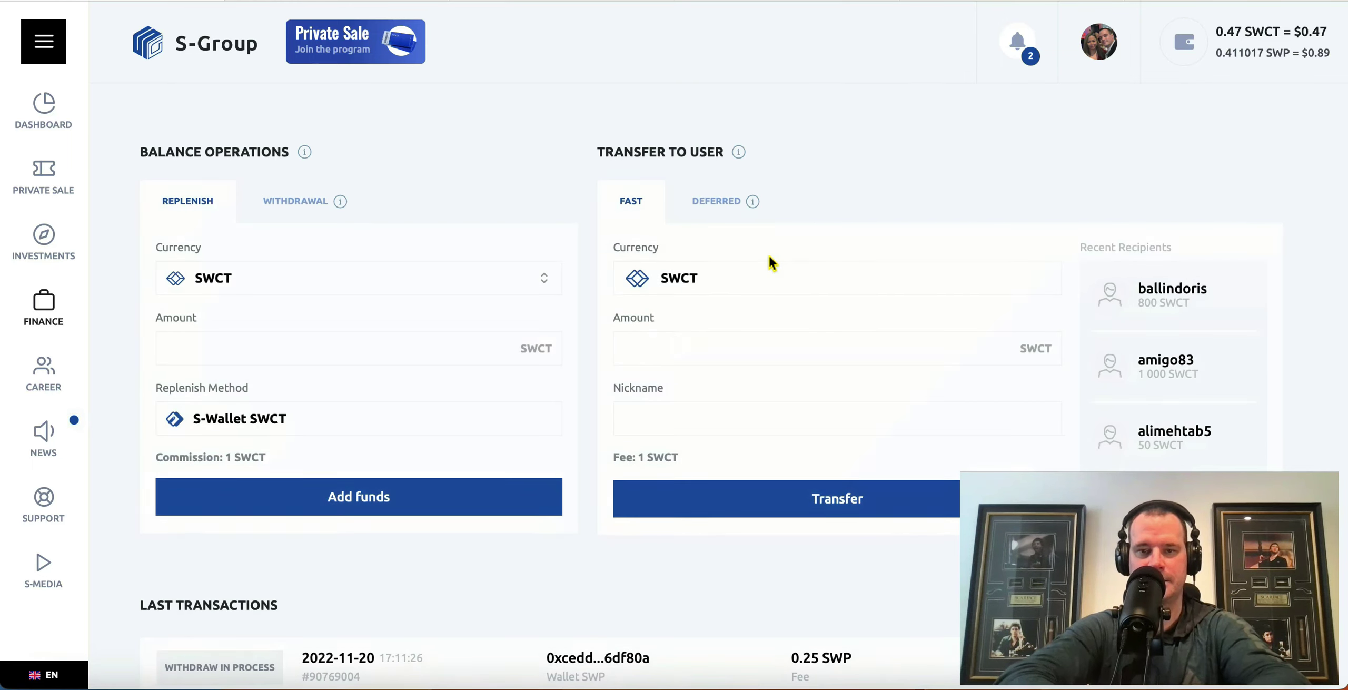
Append the 248 SWCT withdrawal amount to the running sum in Google
{"action": "scroll", "coordinate": [769, 257], "scroll_direction": "down", "scroll_amount": 8}
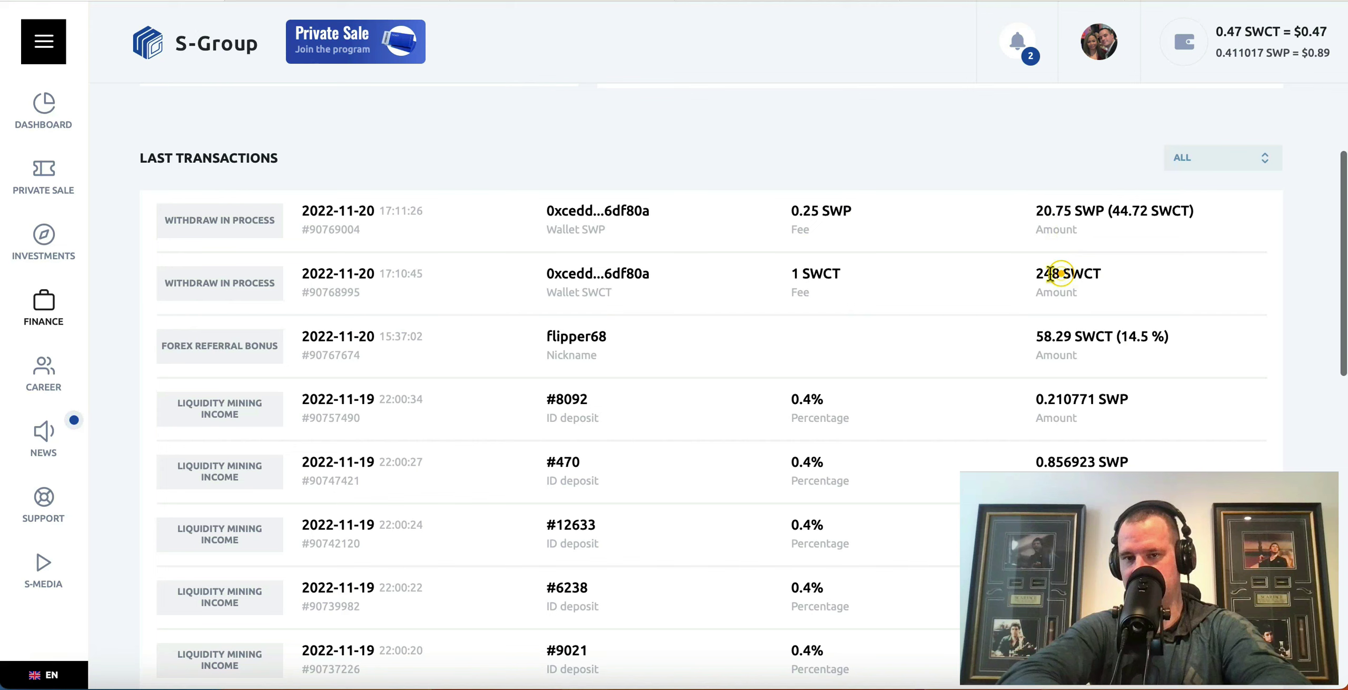
{"action": "left_click_drag", "start_coordinate": [1059, 274], "coordinate": [1031, 272]}
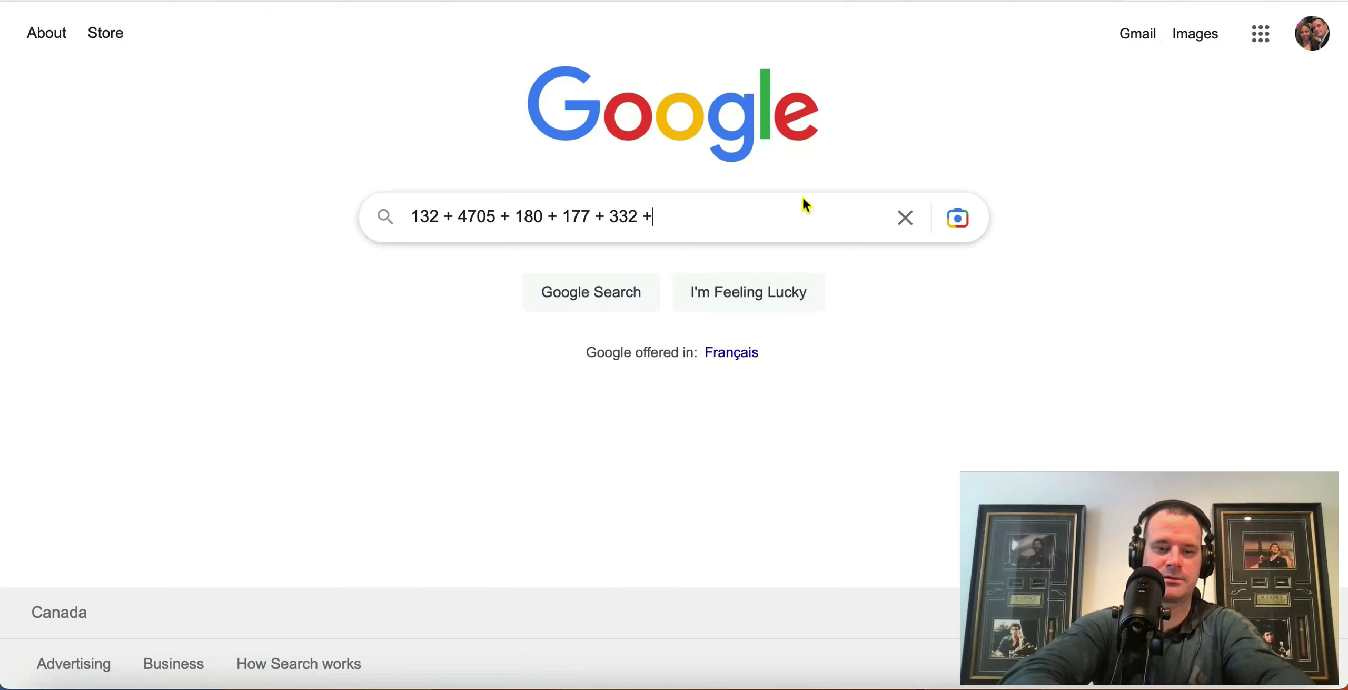
{"action": "type", "text": "248"}
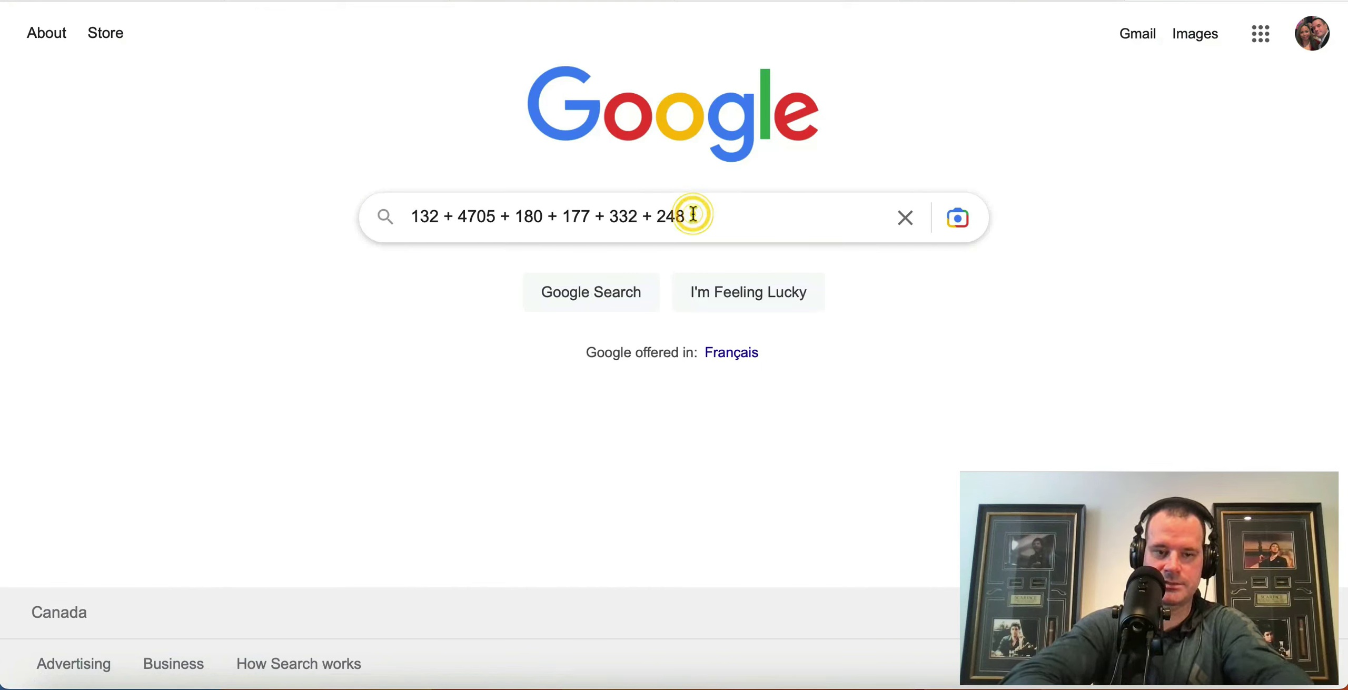
{"action": "type", "text": " +"}
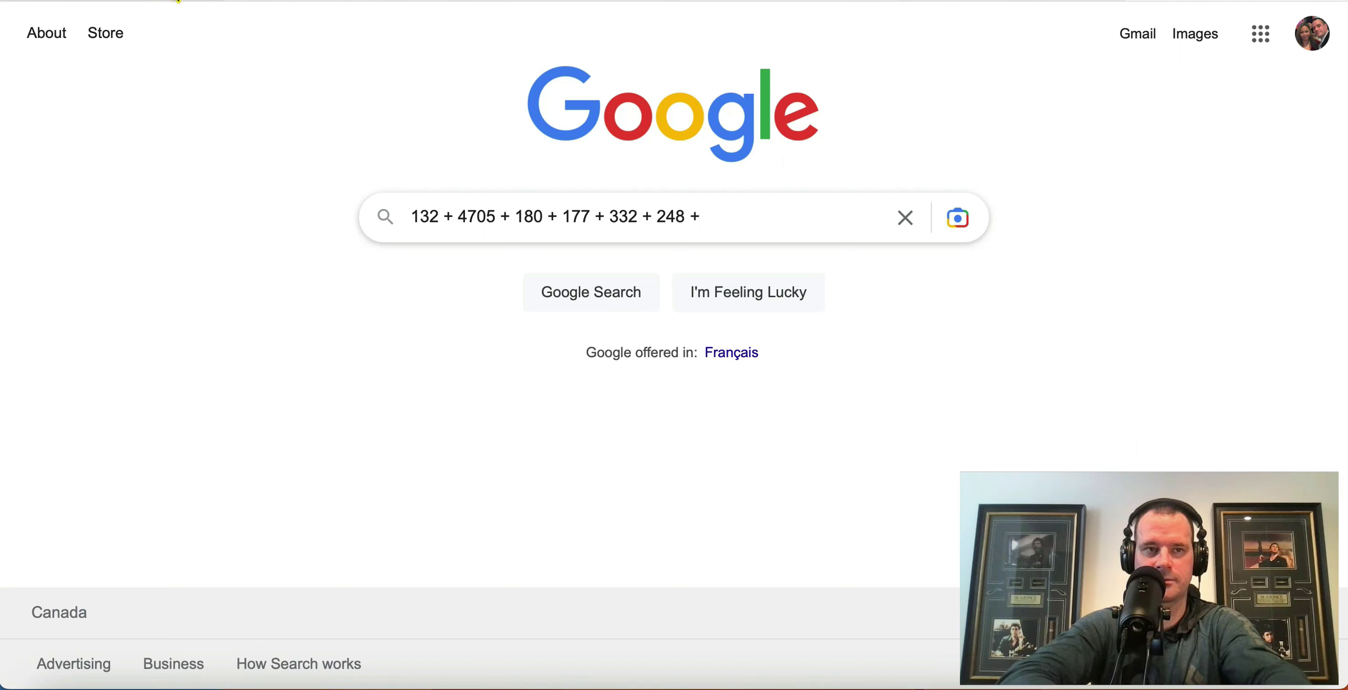
Add 44 to the Google sum and calculate the week's total of 5818
{"action": "key", "text": "ctrl+Tab"}
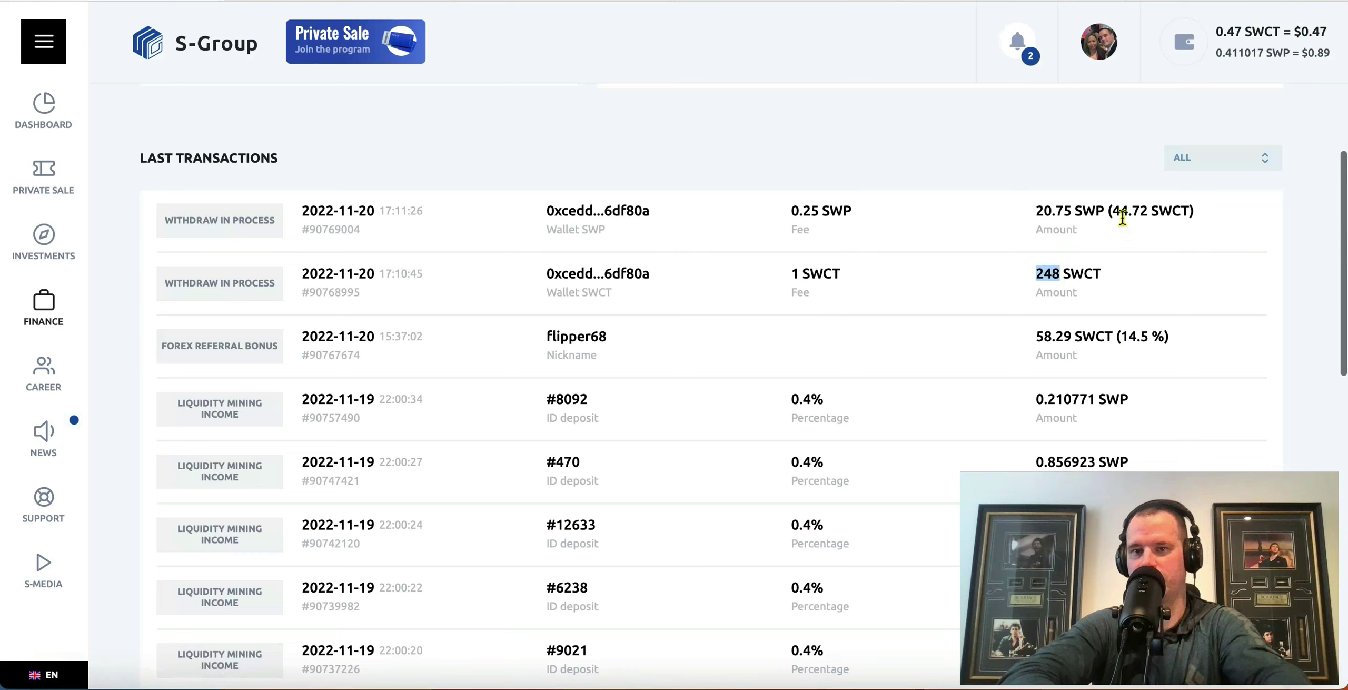
{"action": "key", "text": "ctrl+Tab"}
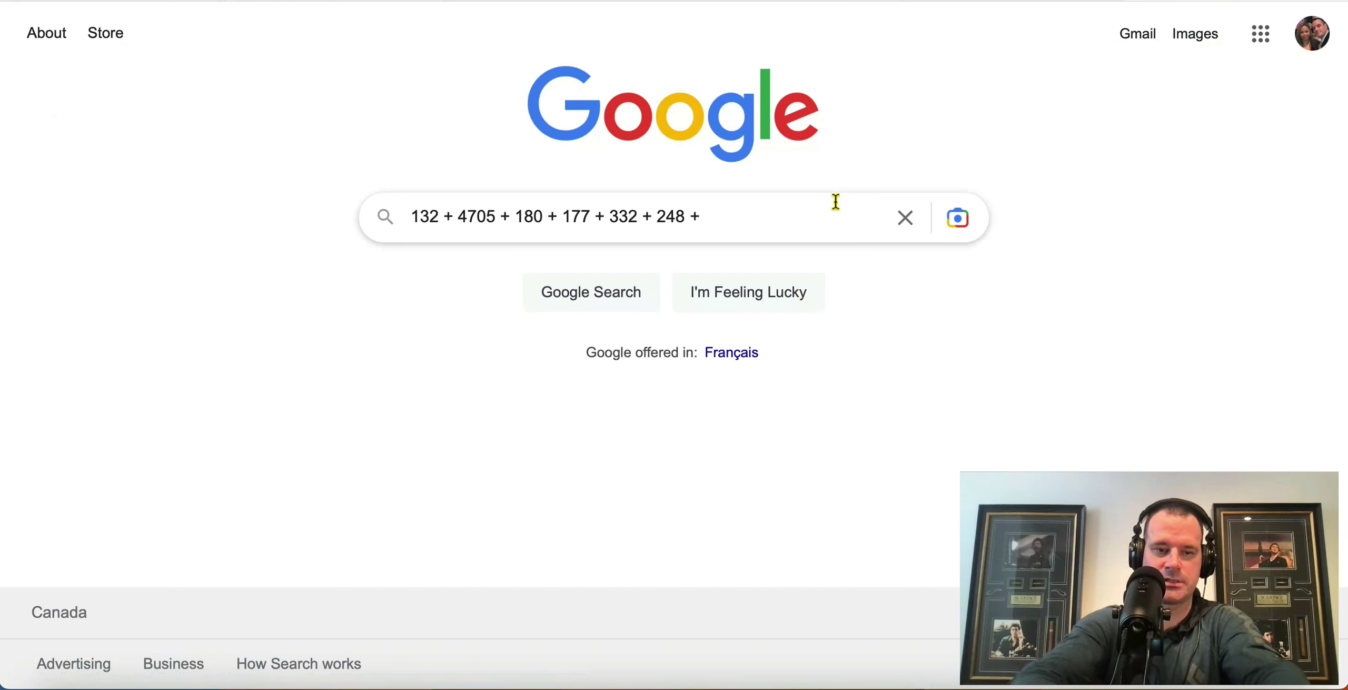
{"action": "type", "text": "44"}
{"action": "key", "text": "Return"}
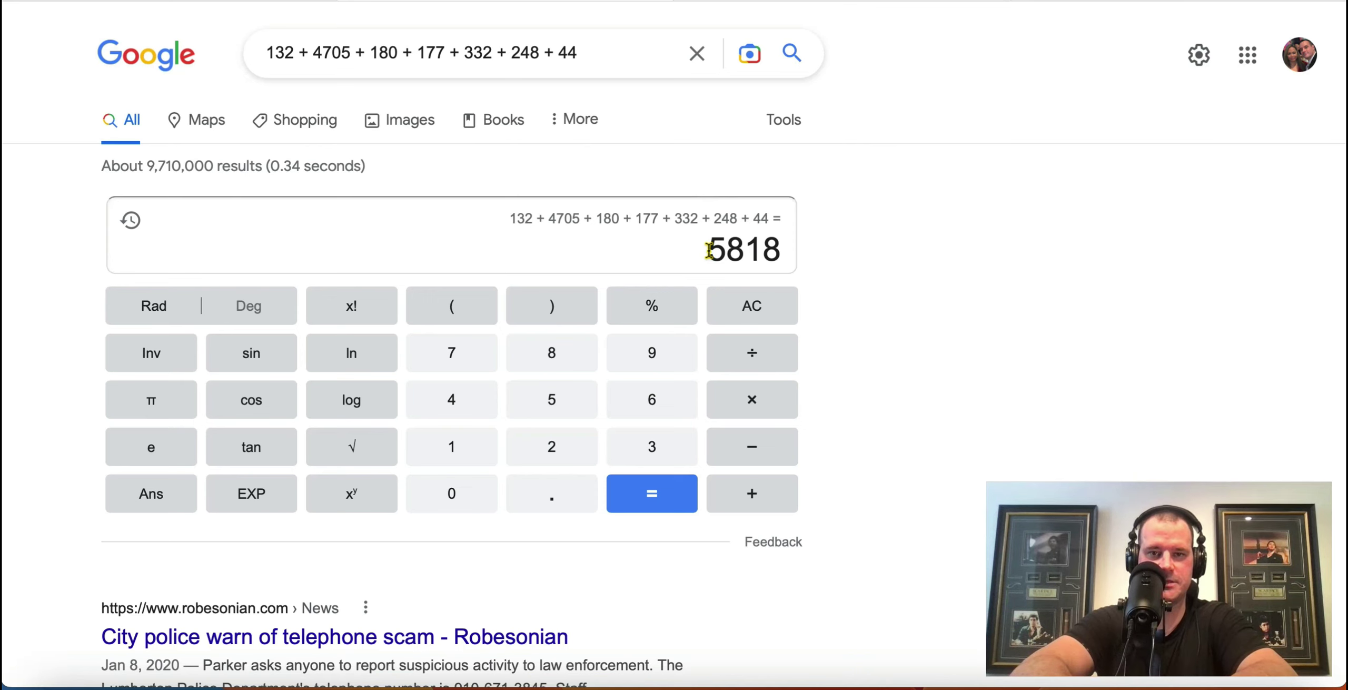
Convert the 5818 USD total to Canadian dollars, about 7,785.85 CAD
{"action": "left_click_drag", "start_coordinate": [708, 249], "coordinate": [780, 250]}
{"action": "key", "text": "ctrl+c"}
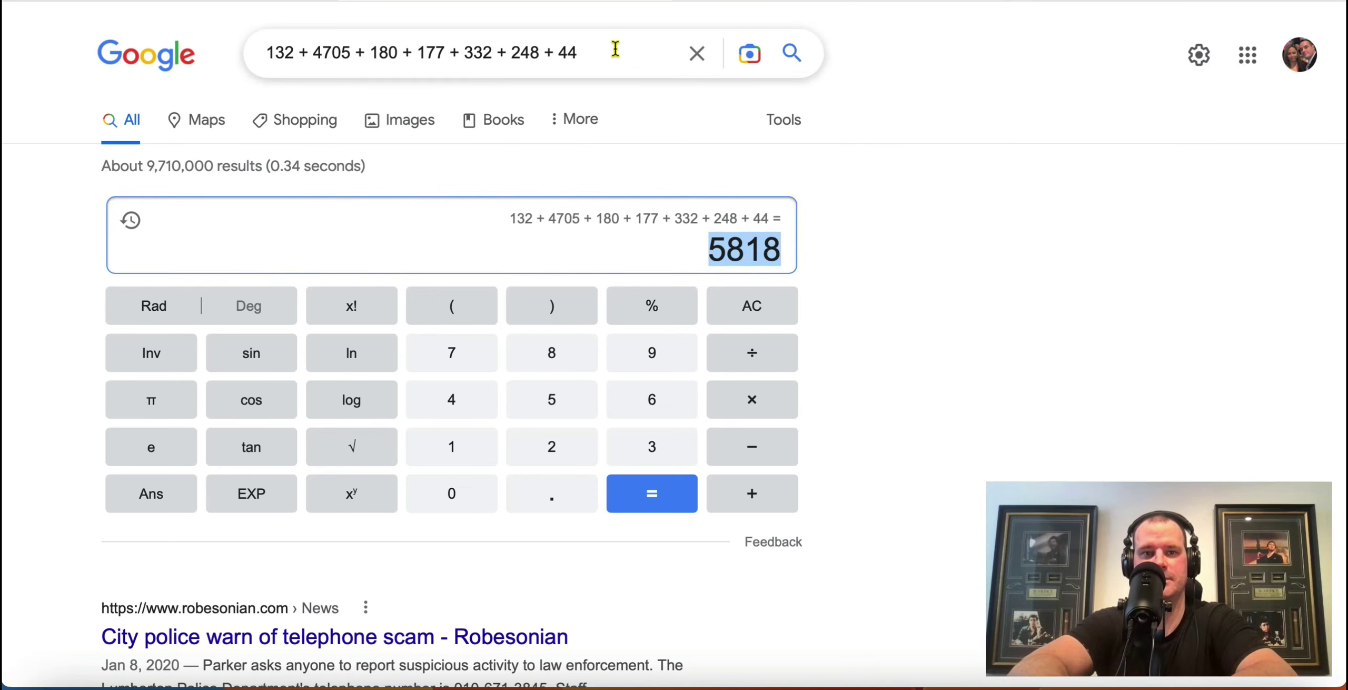
{"action": "left_click_drag", "start_coordinate": [615, 49], "coordinate": [254, 49]}
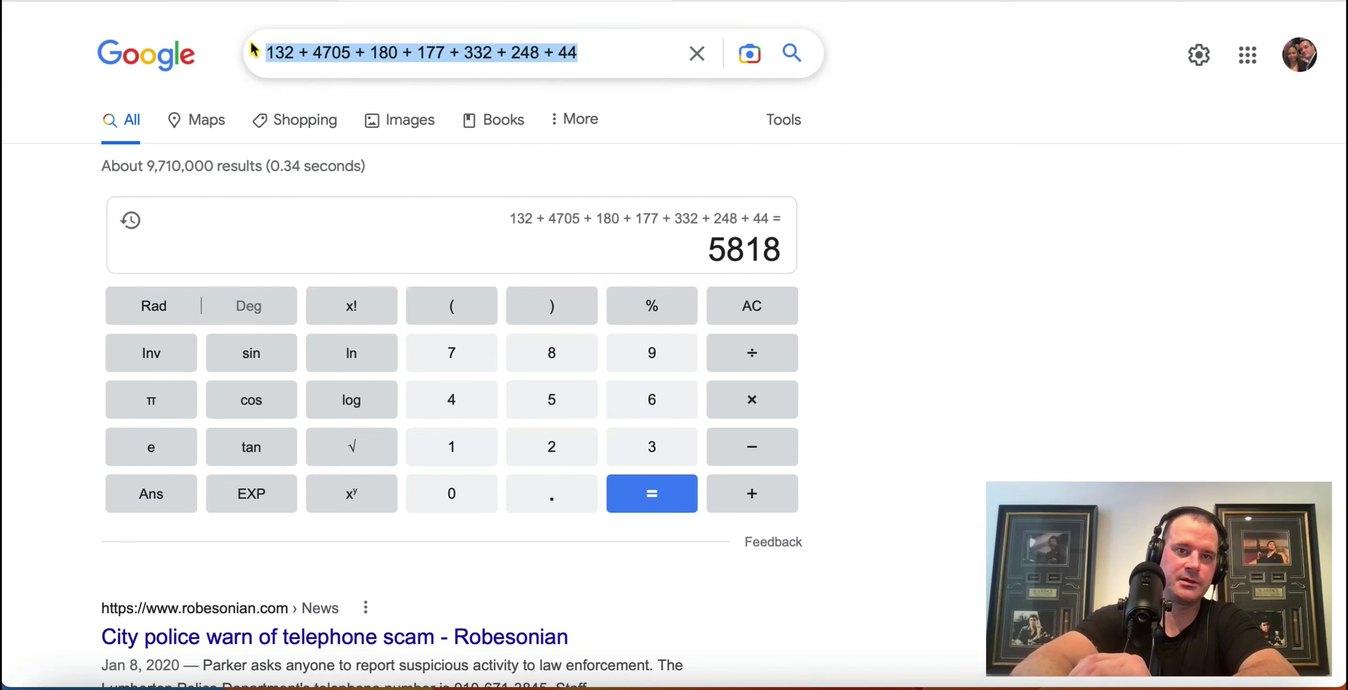
{"action": "key", "text": "ctrl+v"}
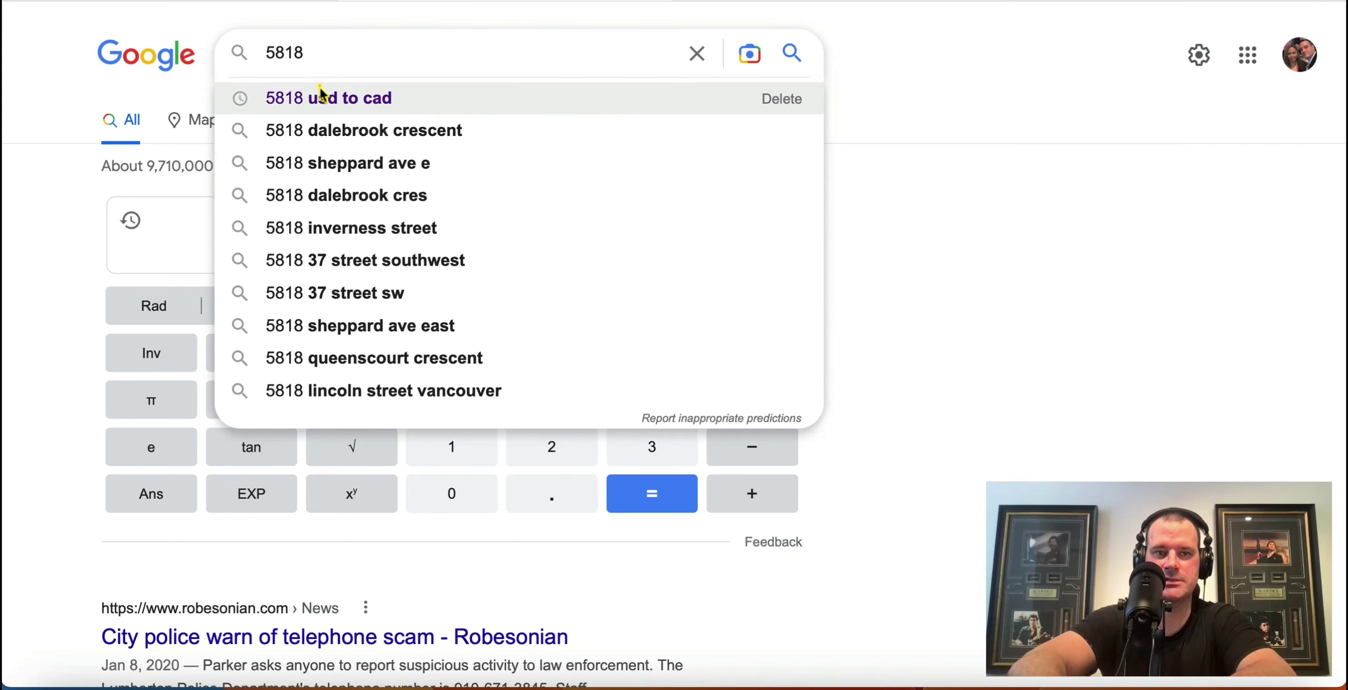
{"action": "left_click", "coordinate": [320, 91]}
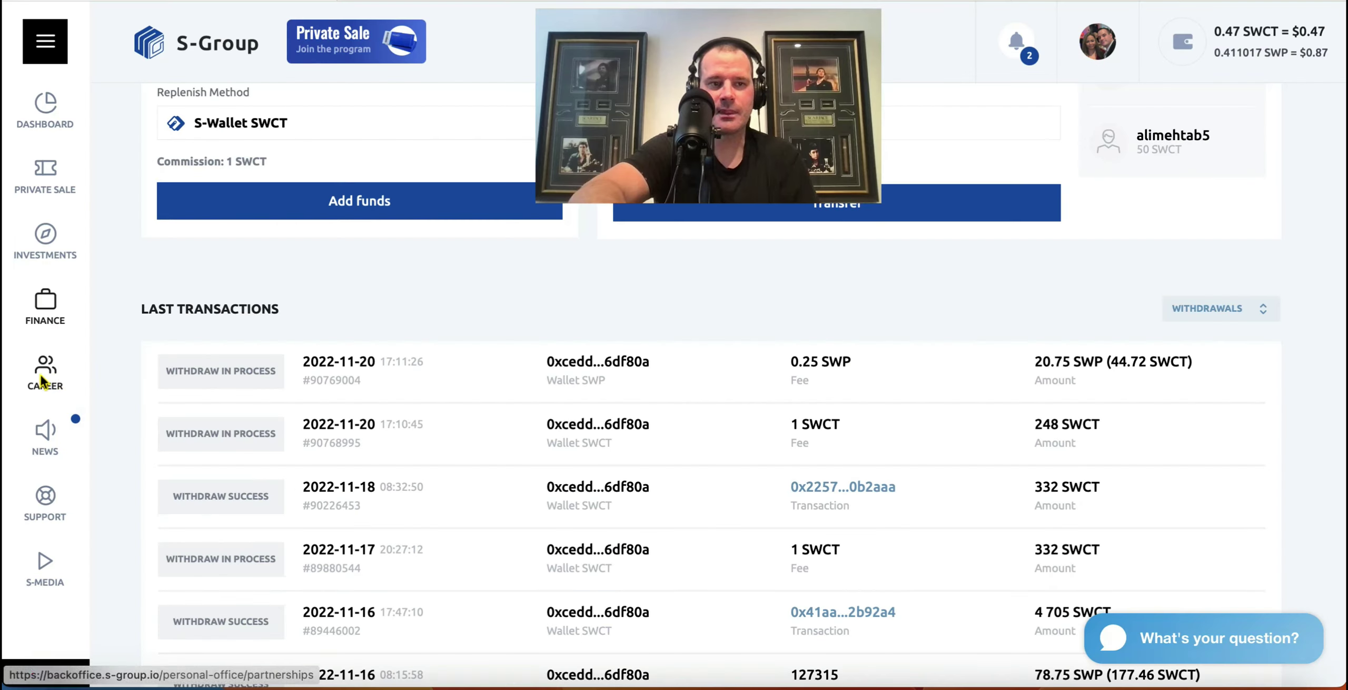
{"action": "left_click", "coordinate": [59, 397]}
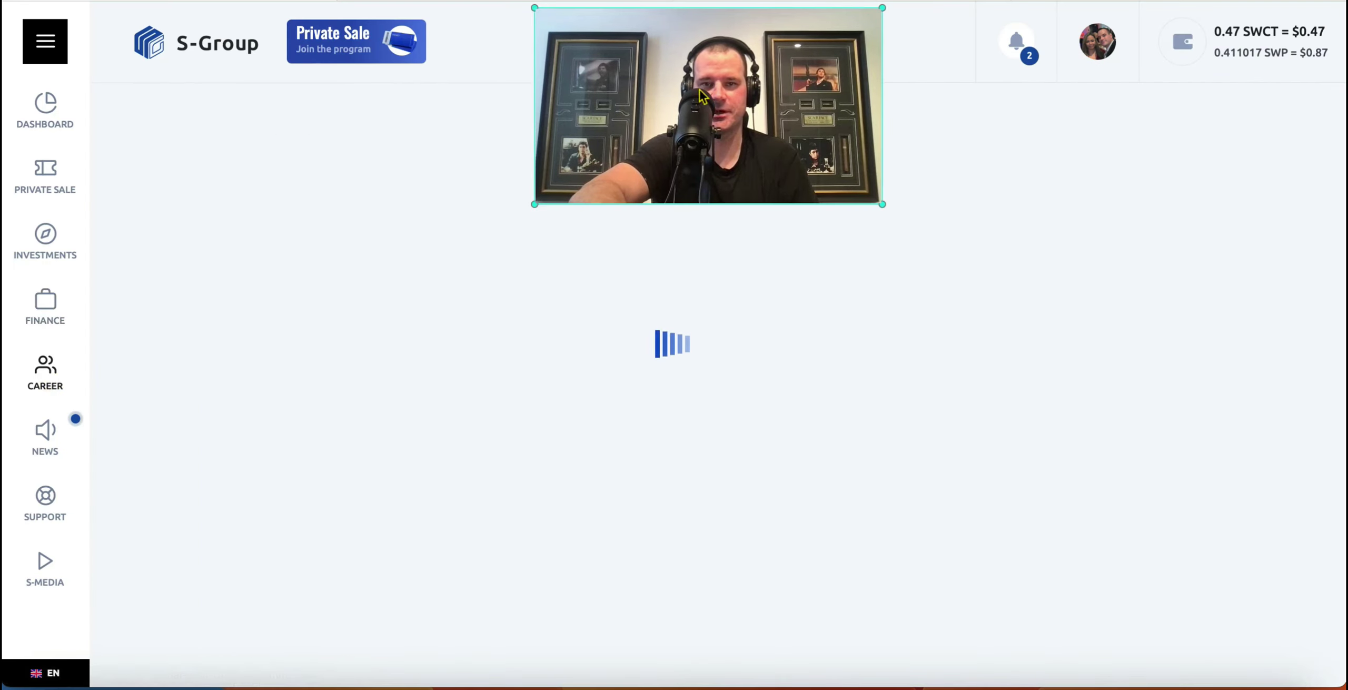